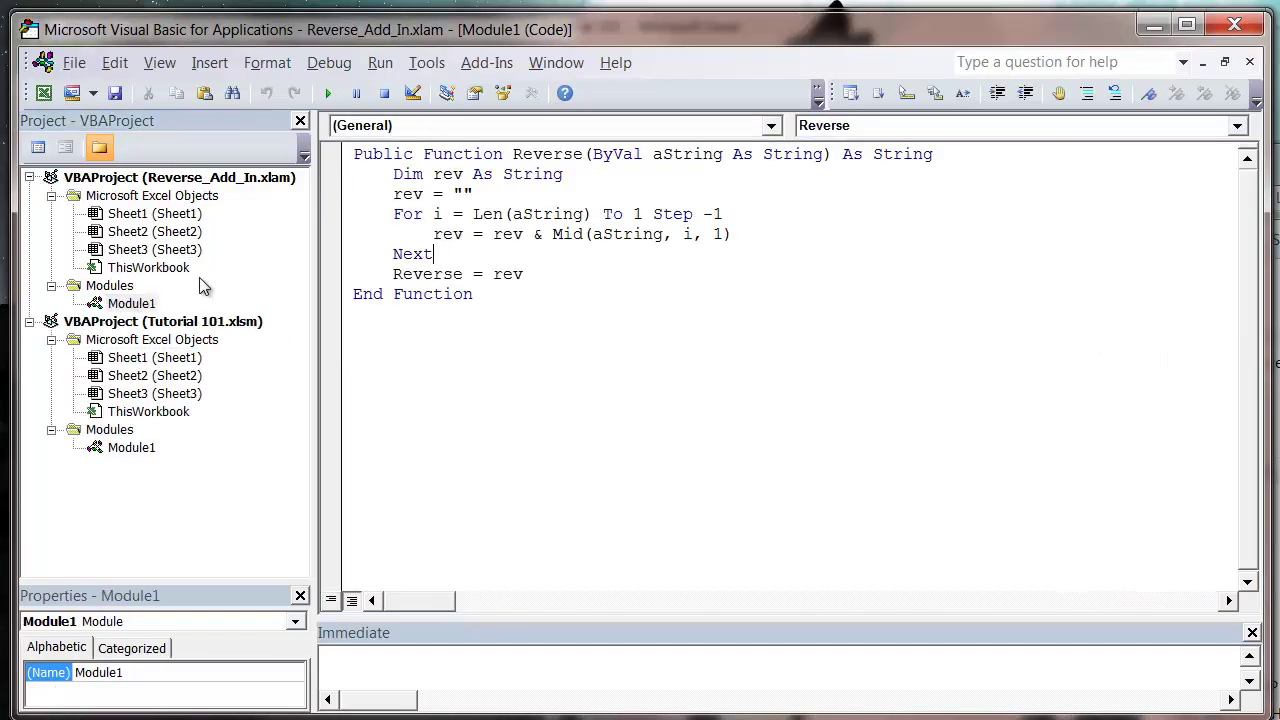
- Examine the sheet code and the Reverse function in Module1 of the Reverse_Add_In.xlam project, finally collapsing that project
double_click(160, 268)
double_click(160, 254)
double_click(170, 234)
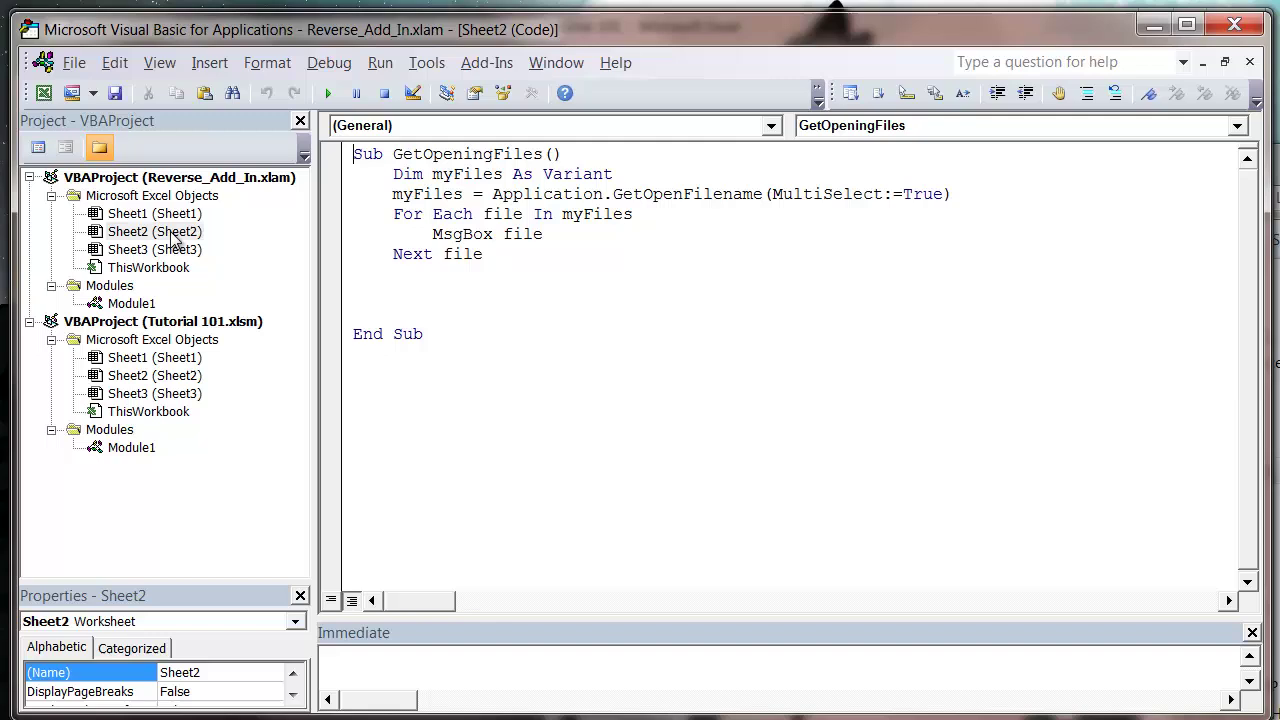
click(174, 217)
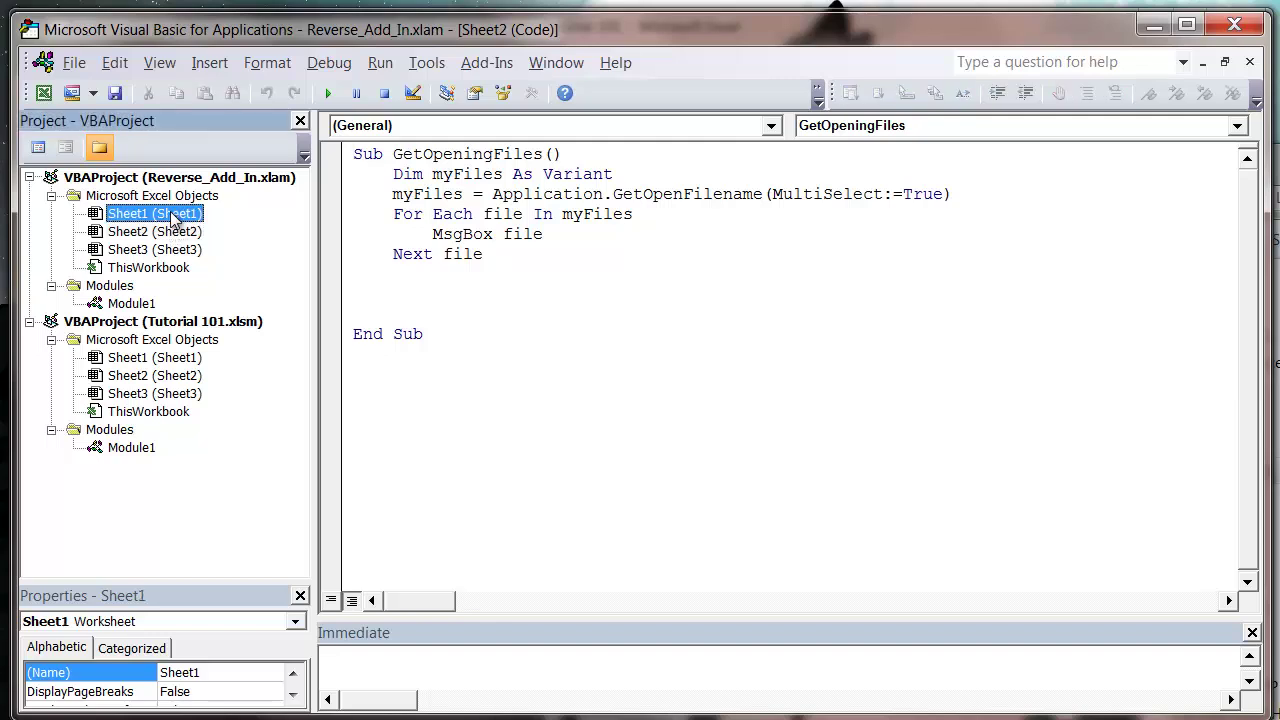
double_click(136, 304)
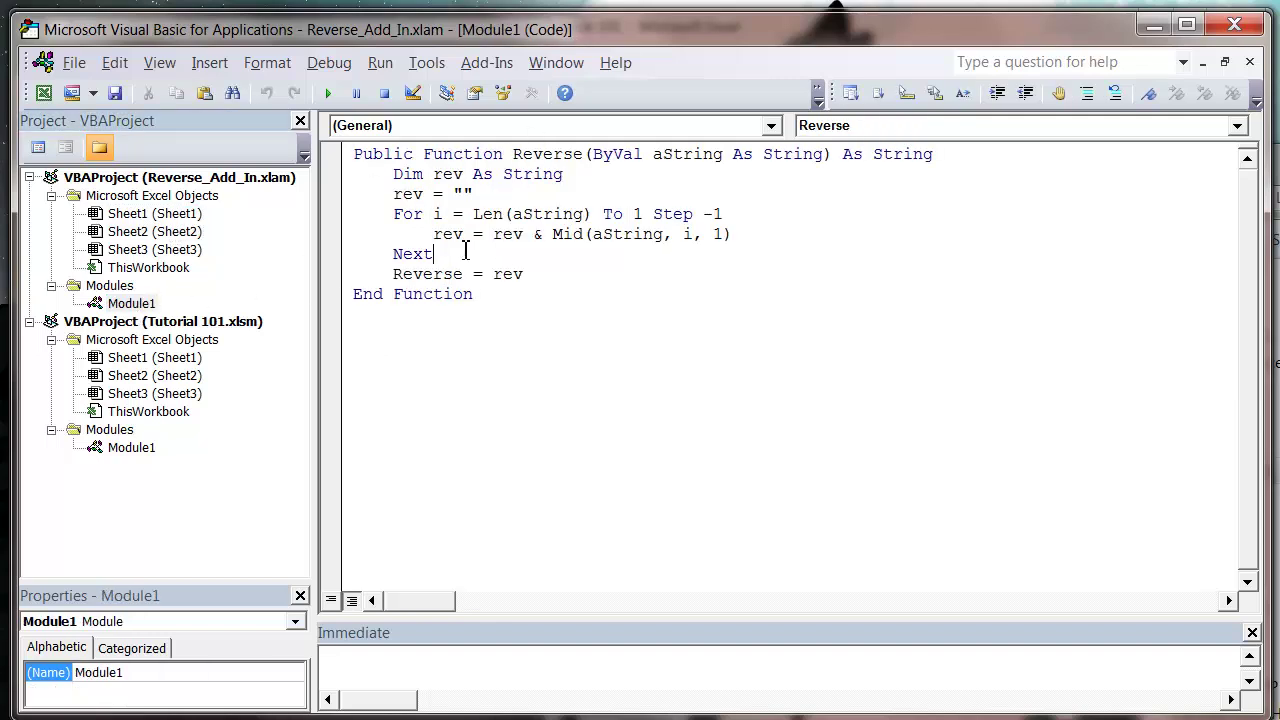
click(598, 273)
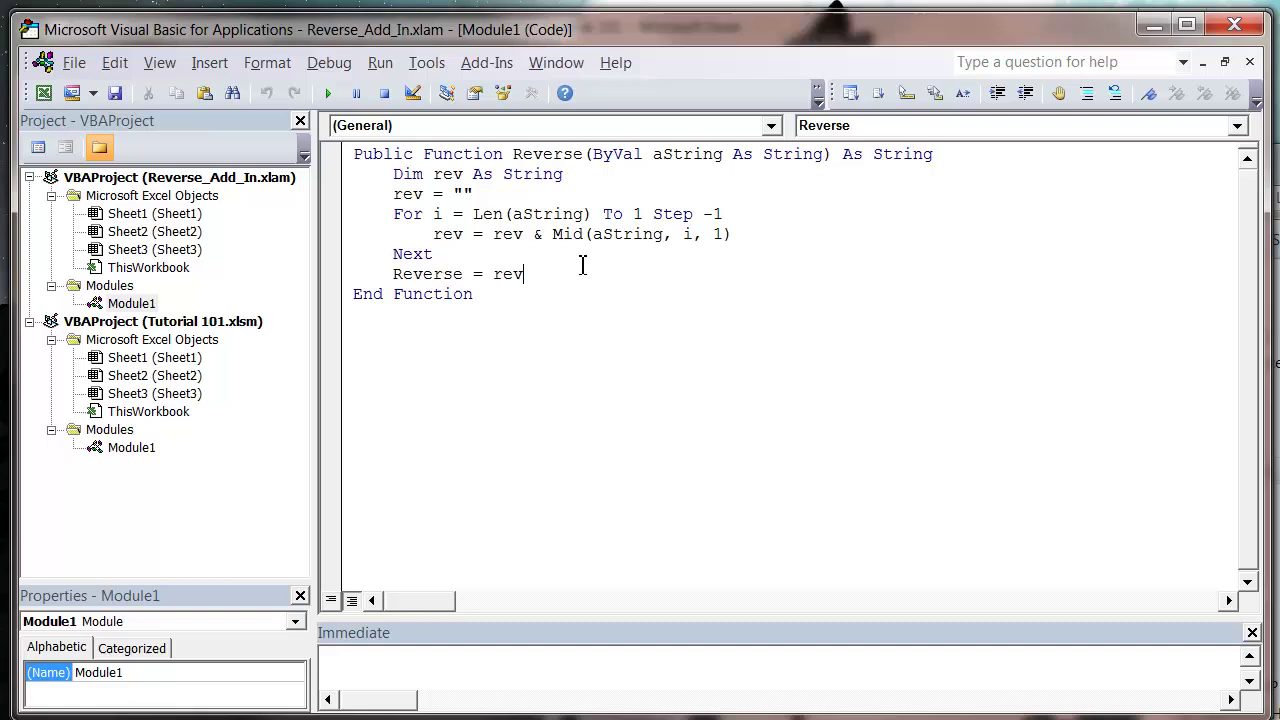
shift+click(748, 234)
click(750, 234)
click(525, 200)
double_click(75, 180)
double_click(380, 33)
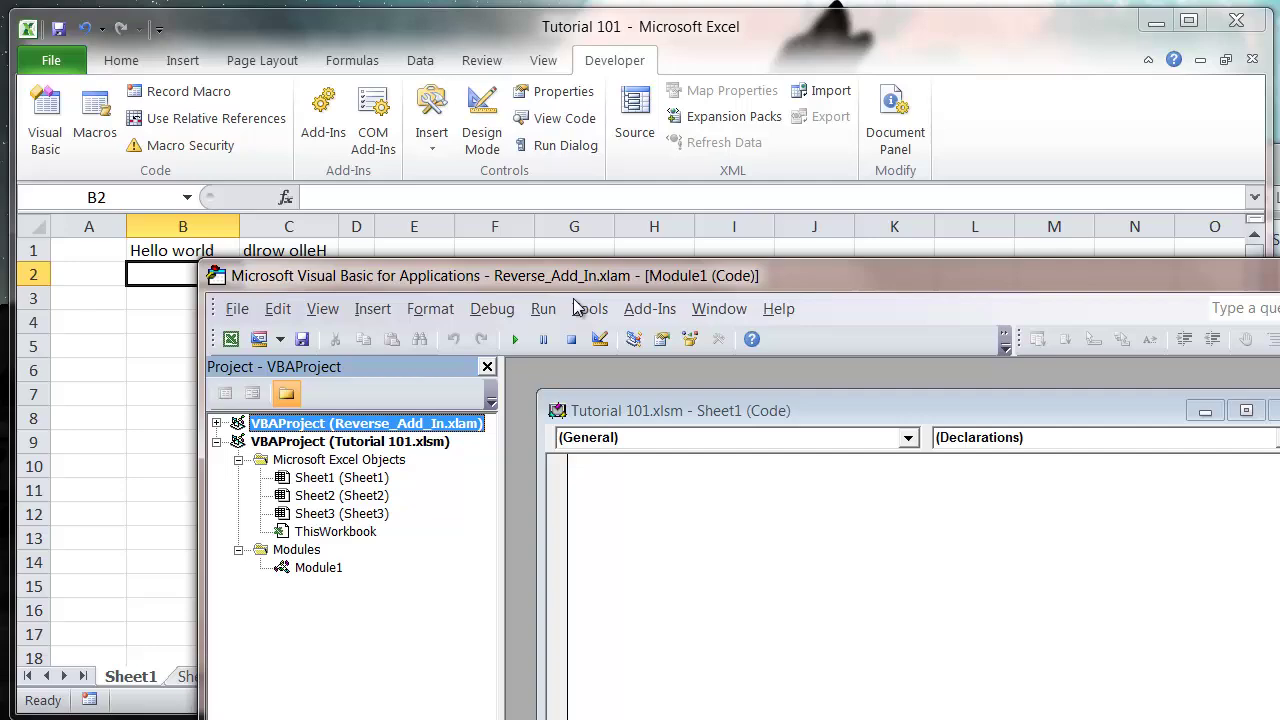
- Switch to the Tutorial 101 workbook in Excel and disable the Reverse_Add_In add-in
click(342, 281)
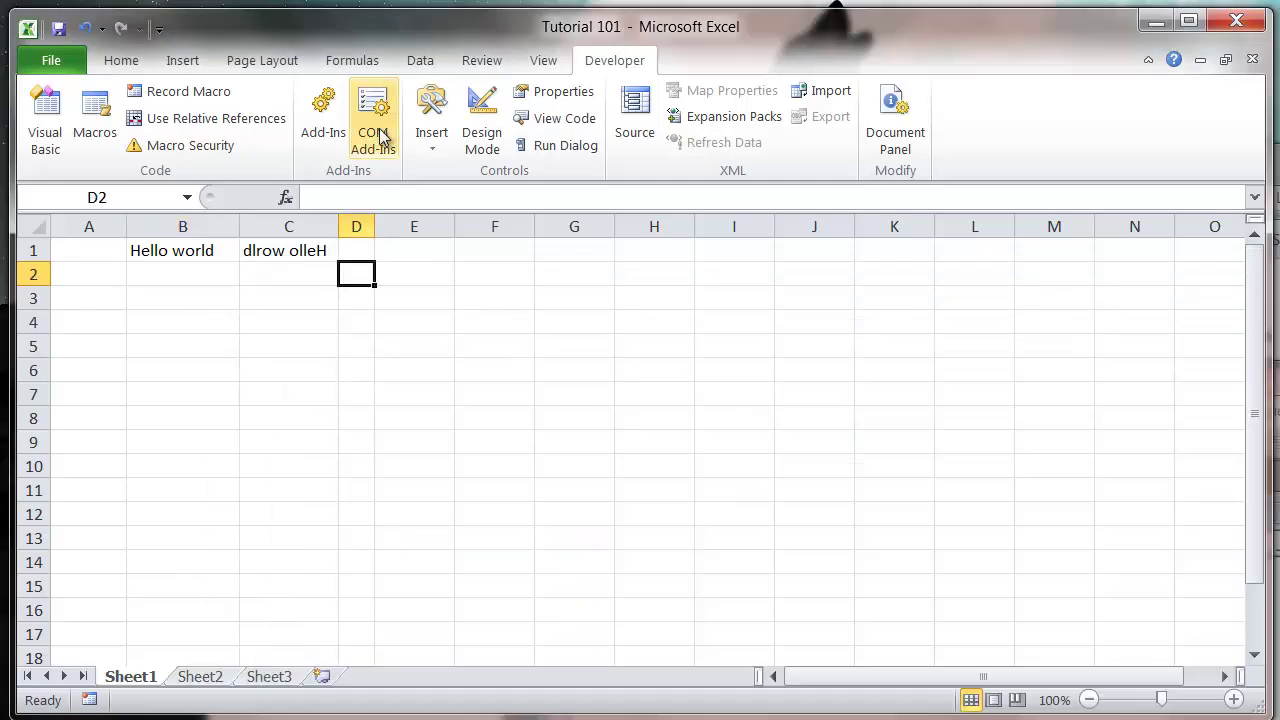
click(323, 118)
click(357, 301)
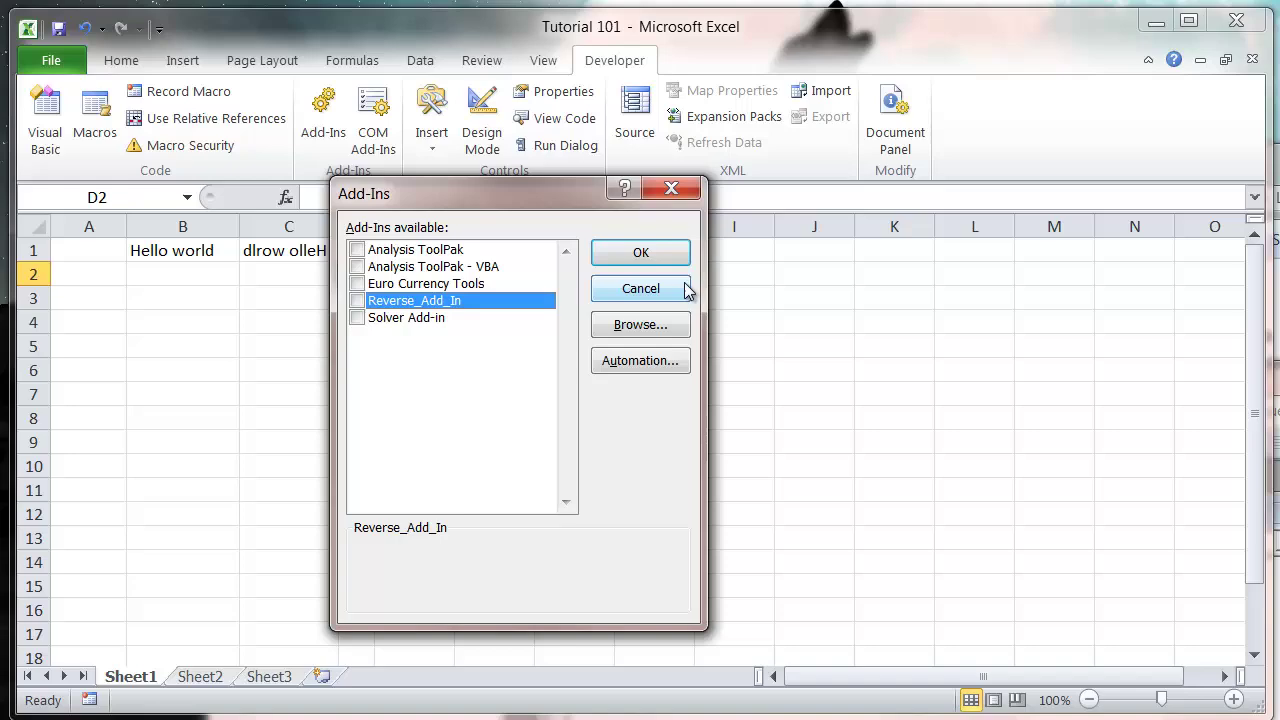
click(637, 253)
click(330, 293)
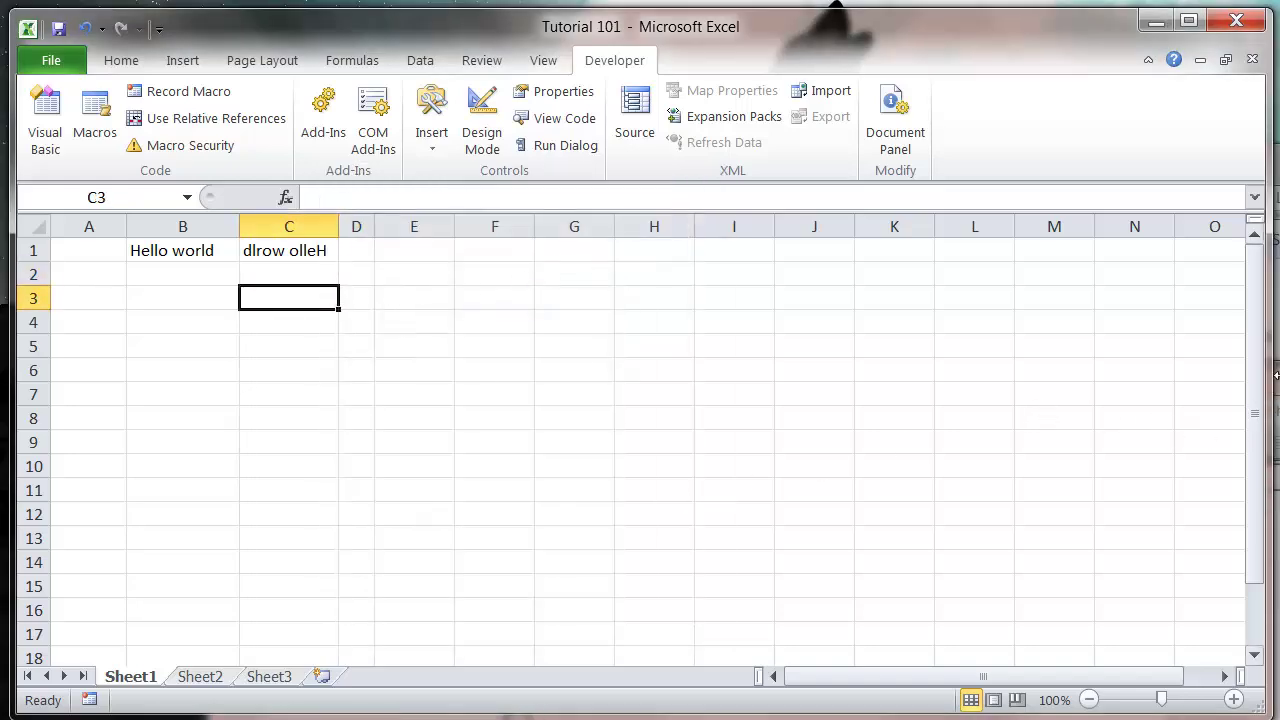
- Return to the Visual Basic editor and open the Module1 code of the Tutorial 101.xlsm project
key(alt+F11)
drag(1262, 378, 1100, 22)
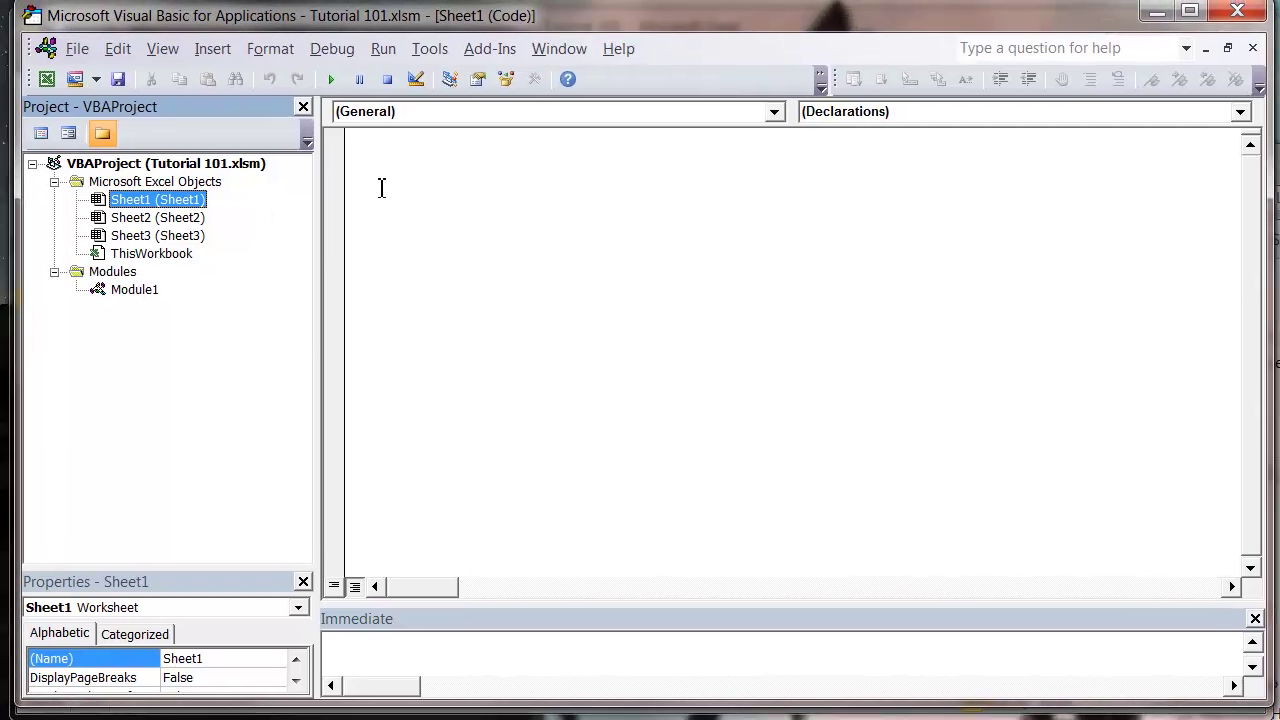
click(189, 166)
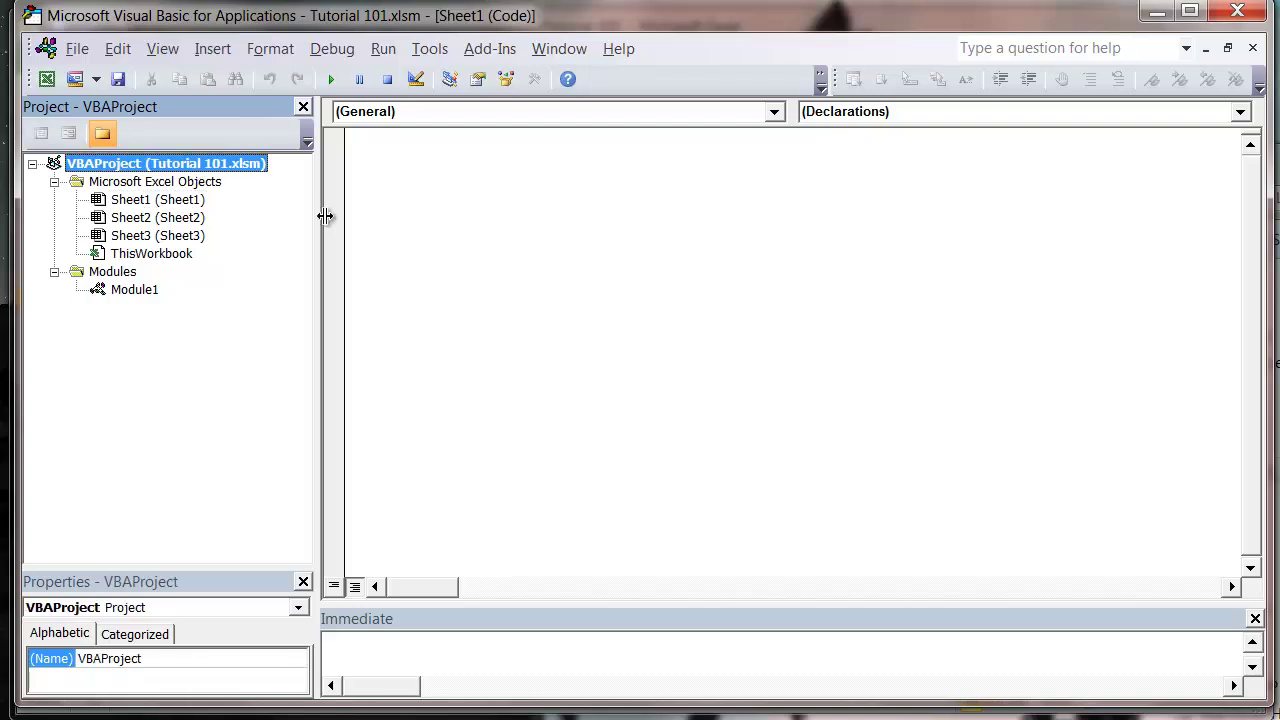
double_click(140, 292)
click(505, 245)
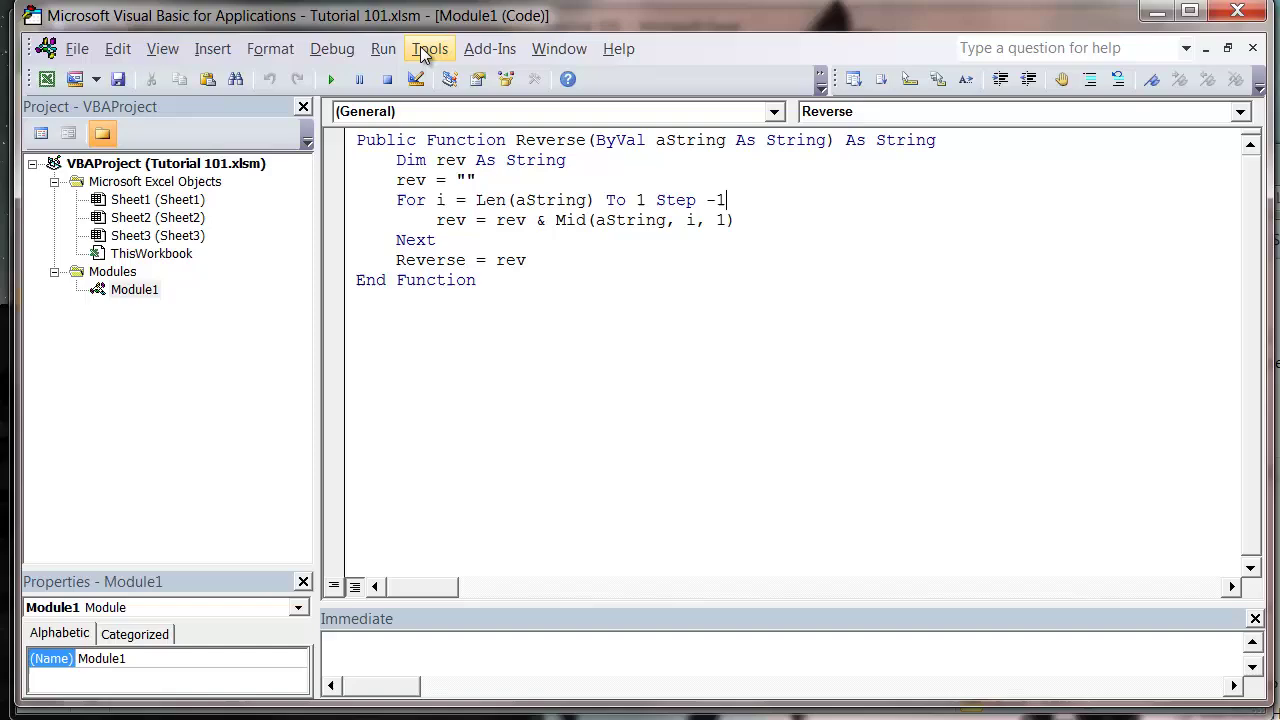
- Compile the VBAProject of Tutorial 101.xlsm and check the compile command again
click(325, 52)
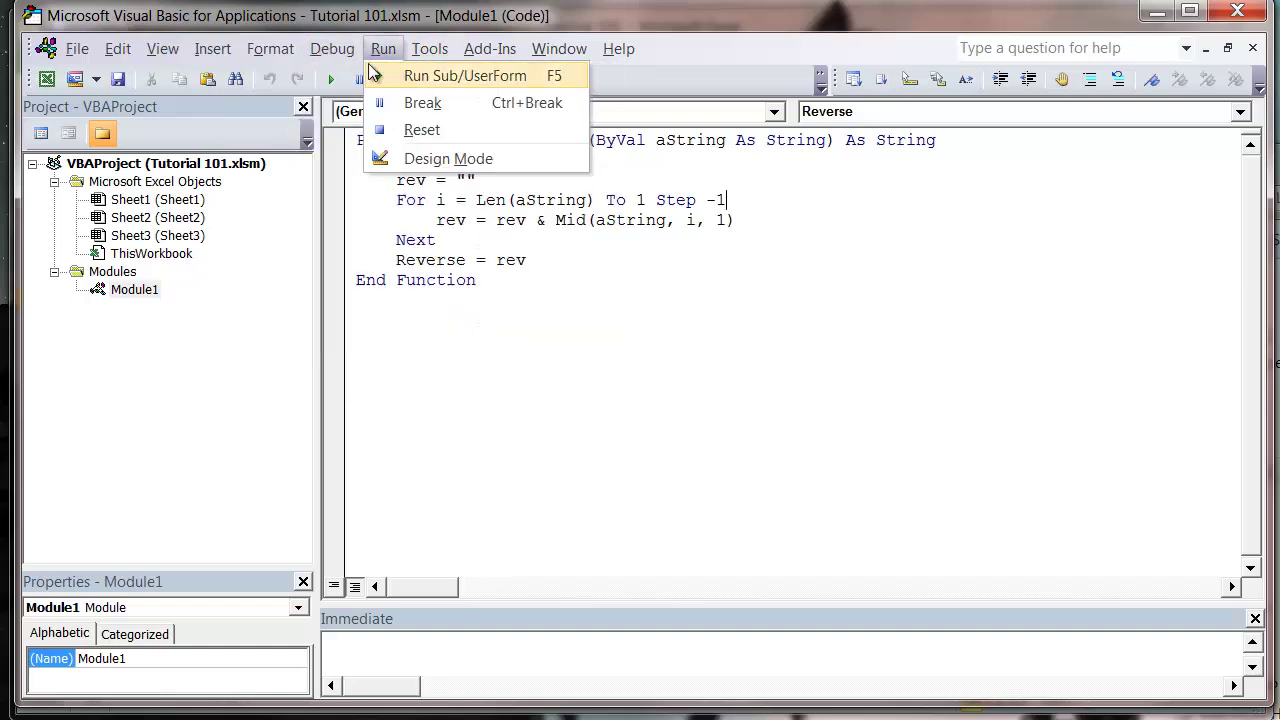
click(333, 74)
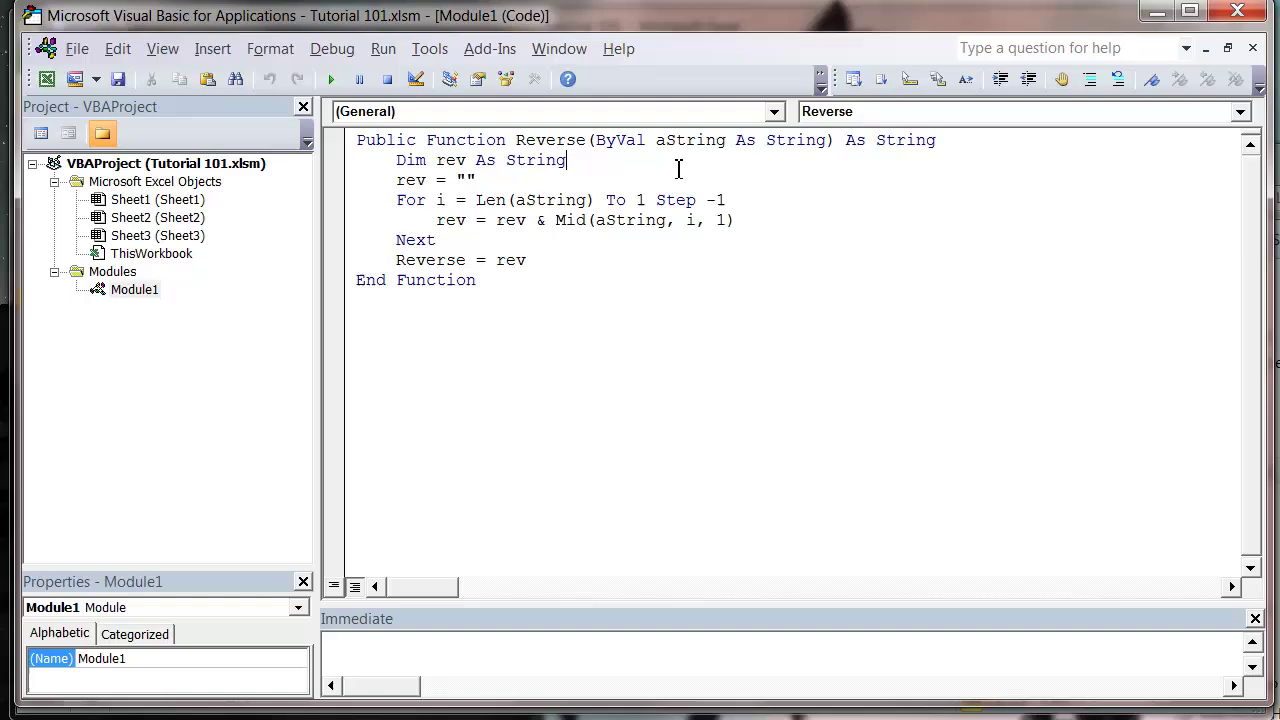
click(338, 50)
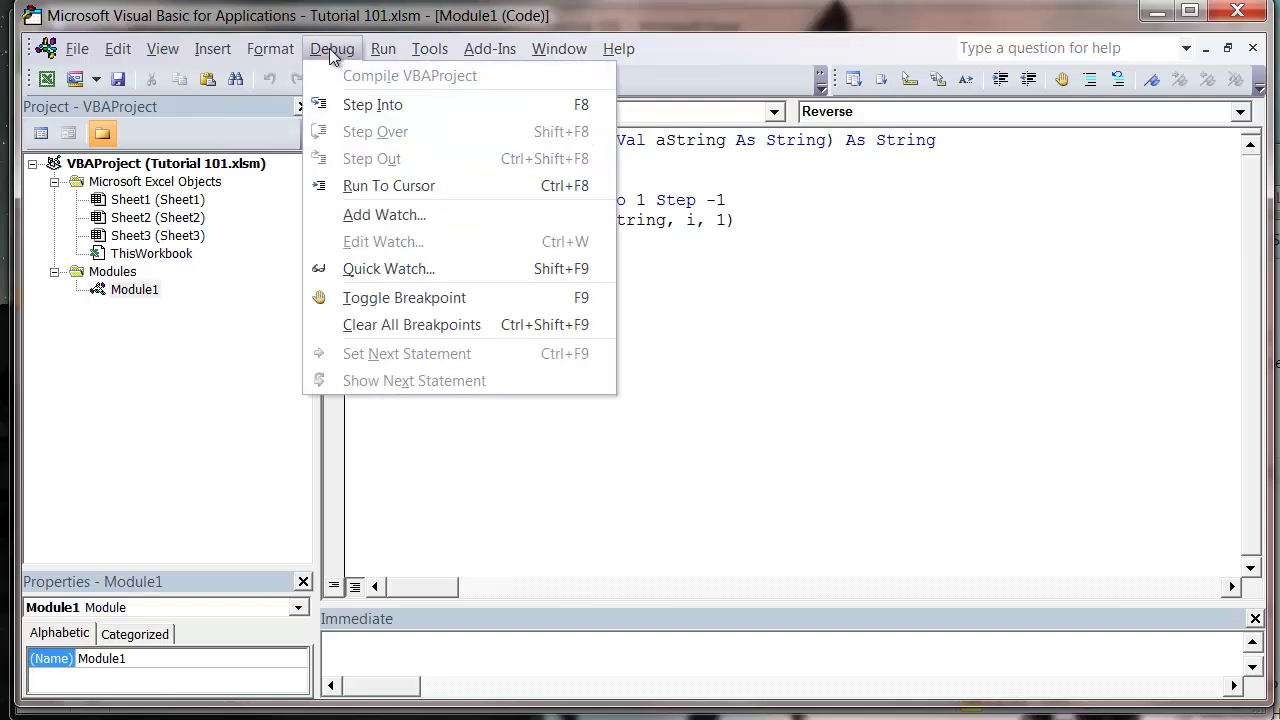
click(329, 48)
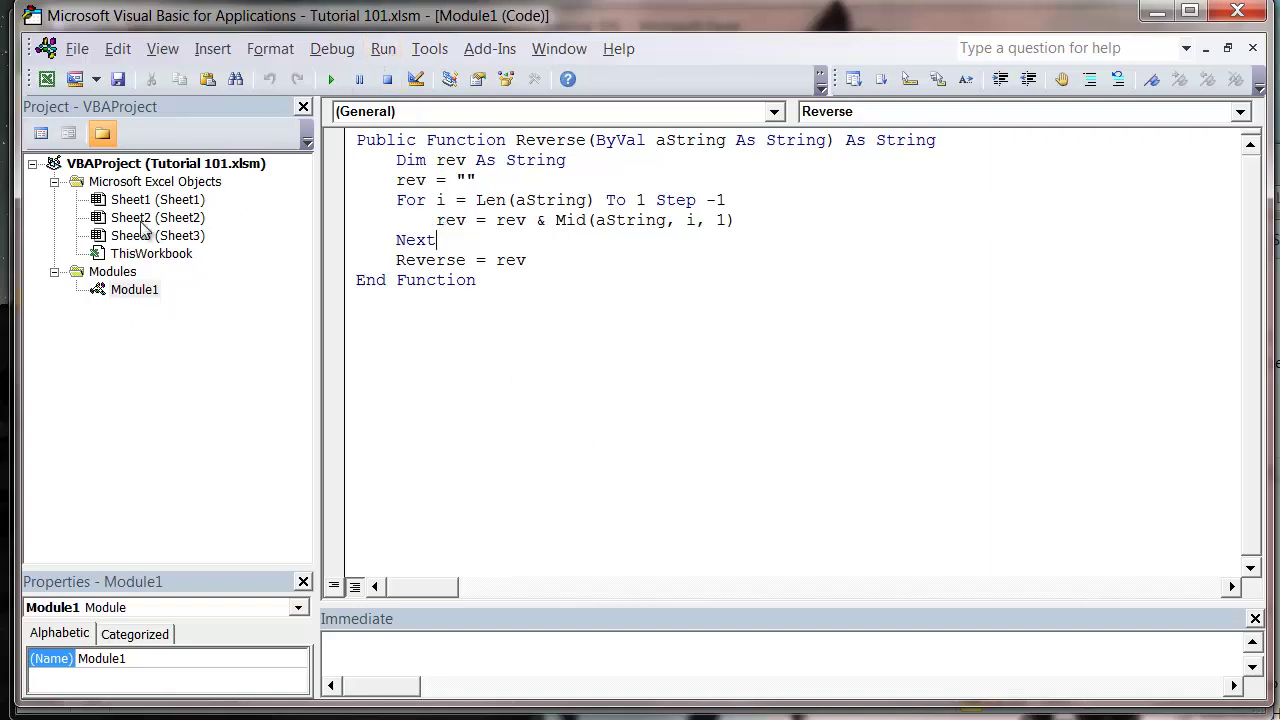
- Rename the Tutorial 101.xlsm VBA project to Reverse_Add_In in its project properties
right_click(152, 168)
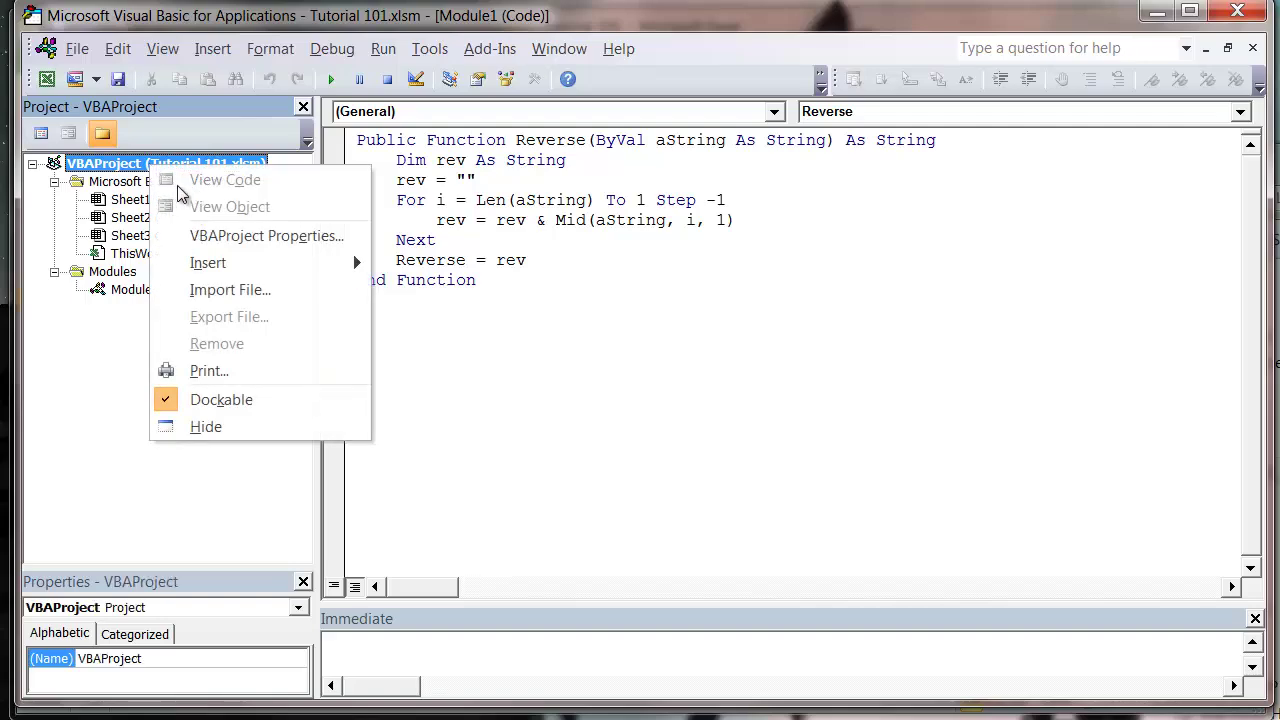
click(258, 236)
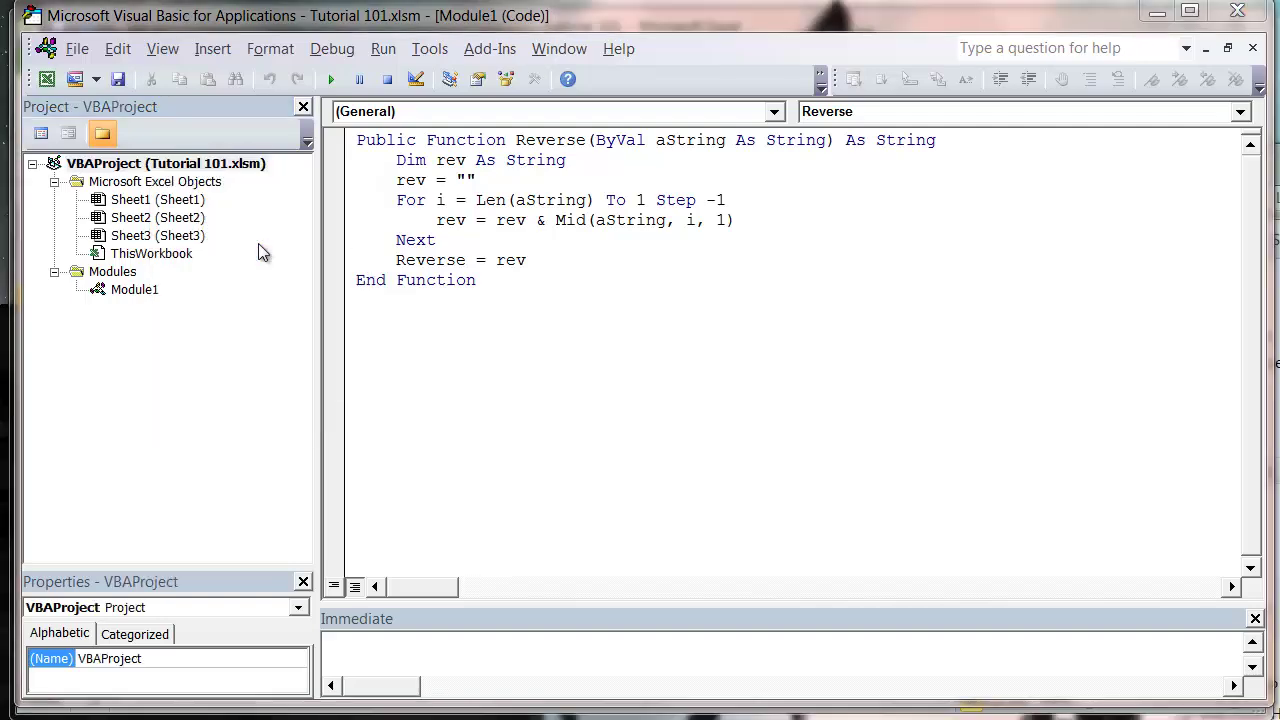
drag(1012, 45, 775, 132)
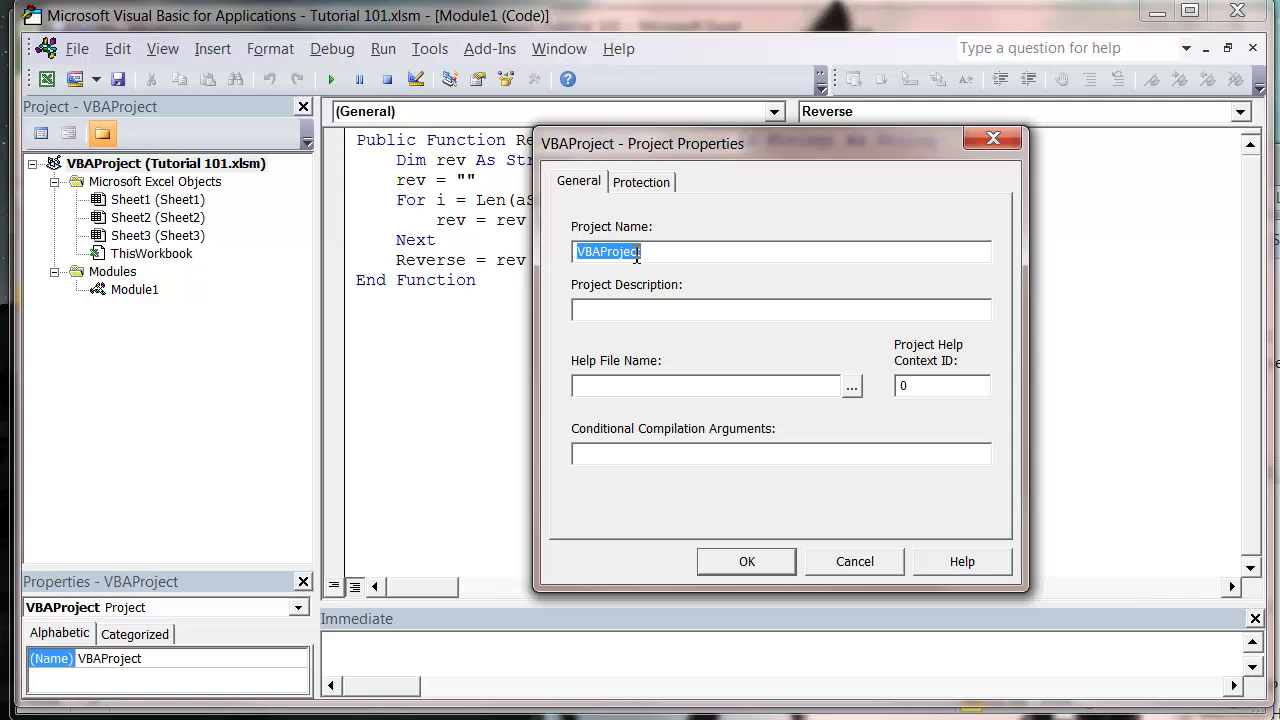
text(Reverse_Add_In)
click(746, 560)
click(173, 183)
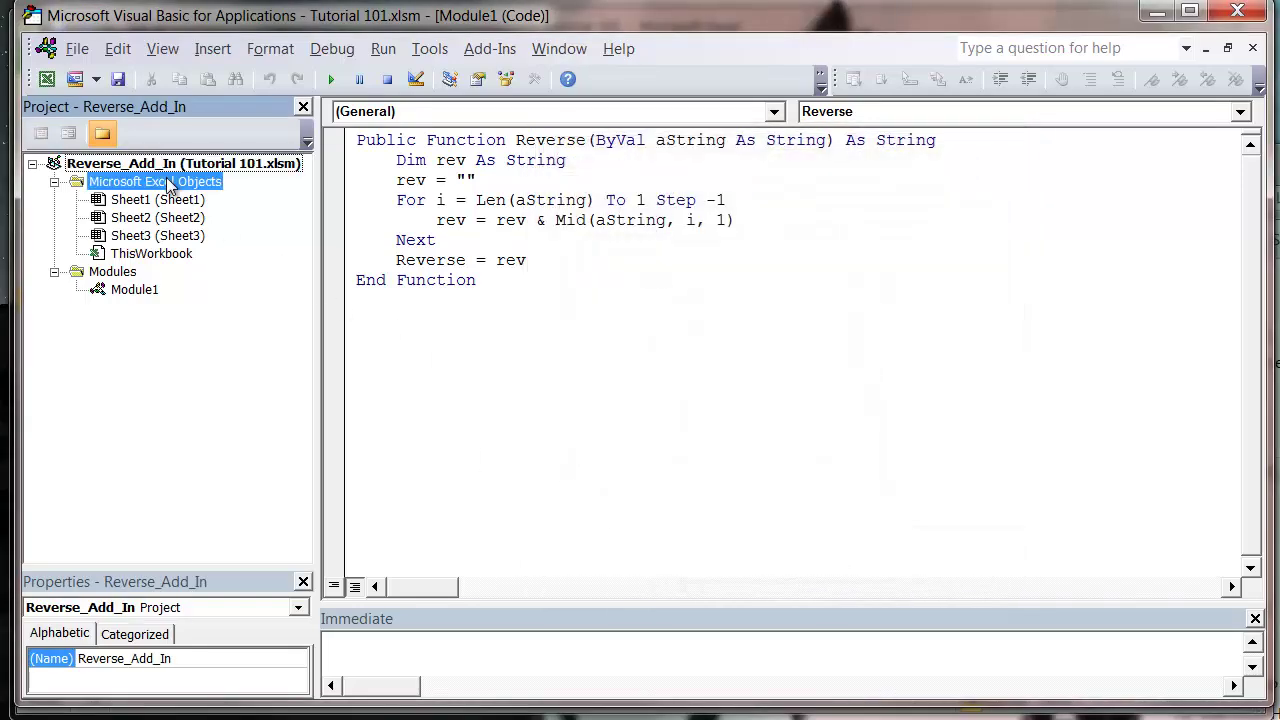
click(137, 168)
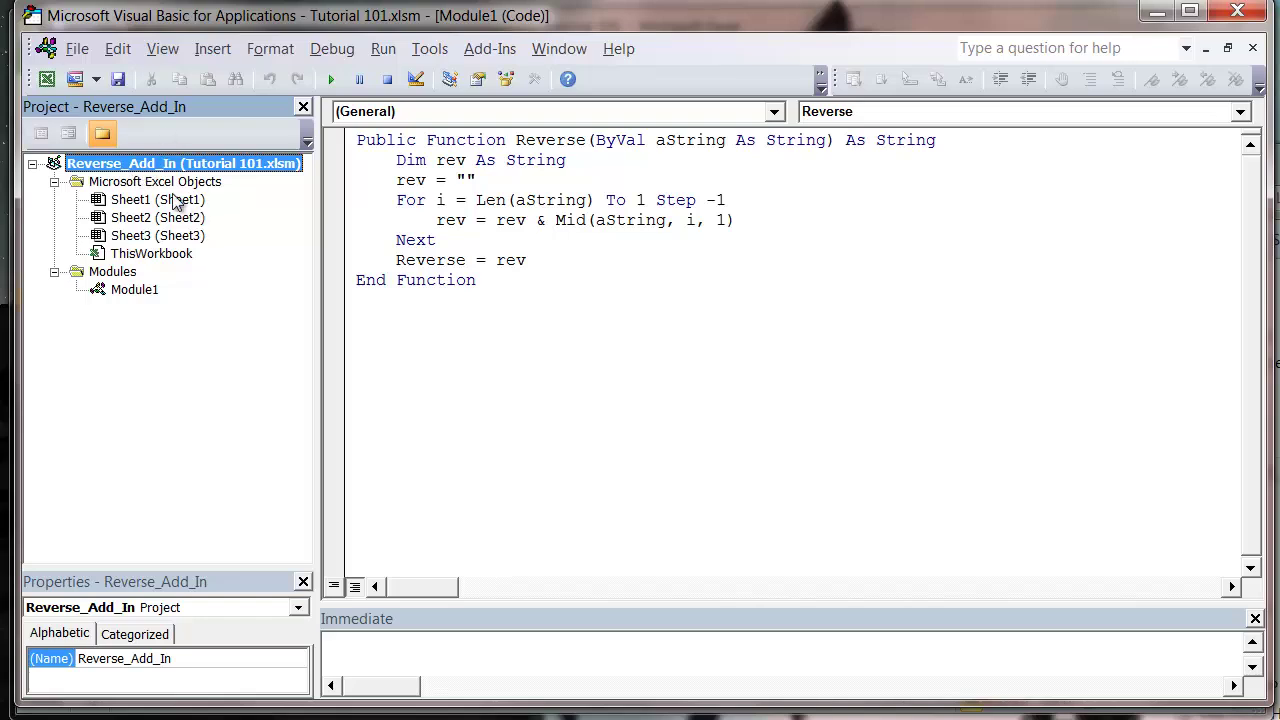
click(182, 201)
click(168, 165)
- Lock the Reverse_Add_In project for viewing, enter and confirm the project password, and close the Visual Basic editor
right_click(147, 165)
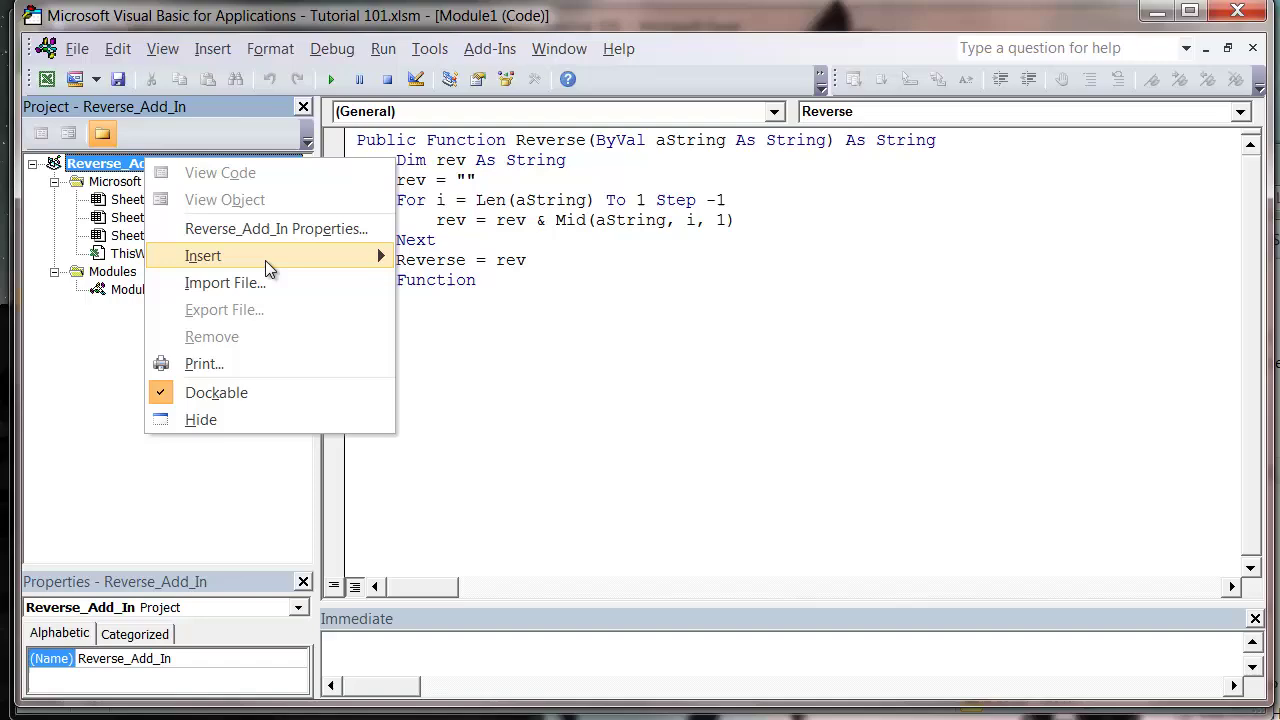
click(252, 230)
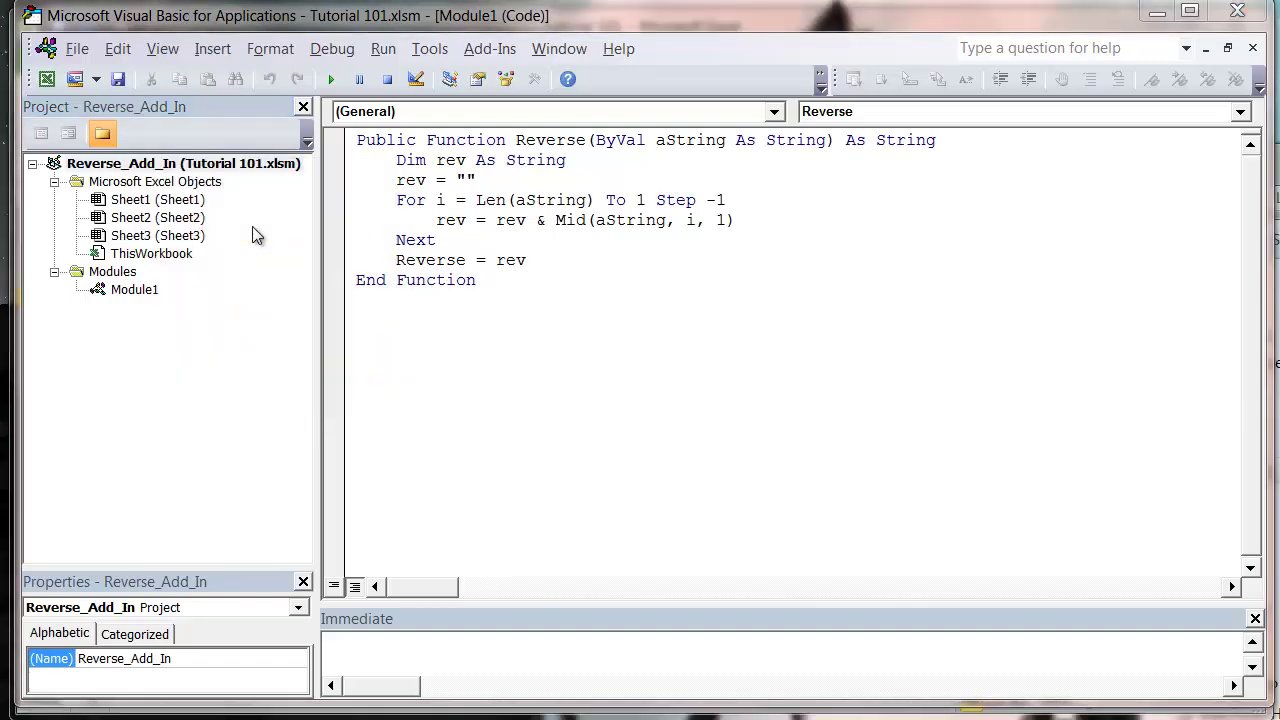
click(874, 97)
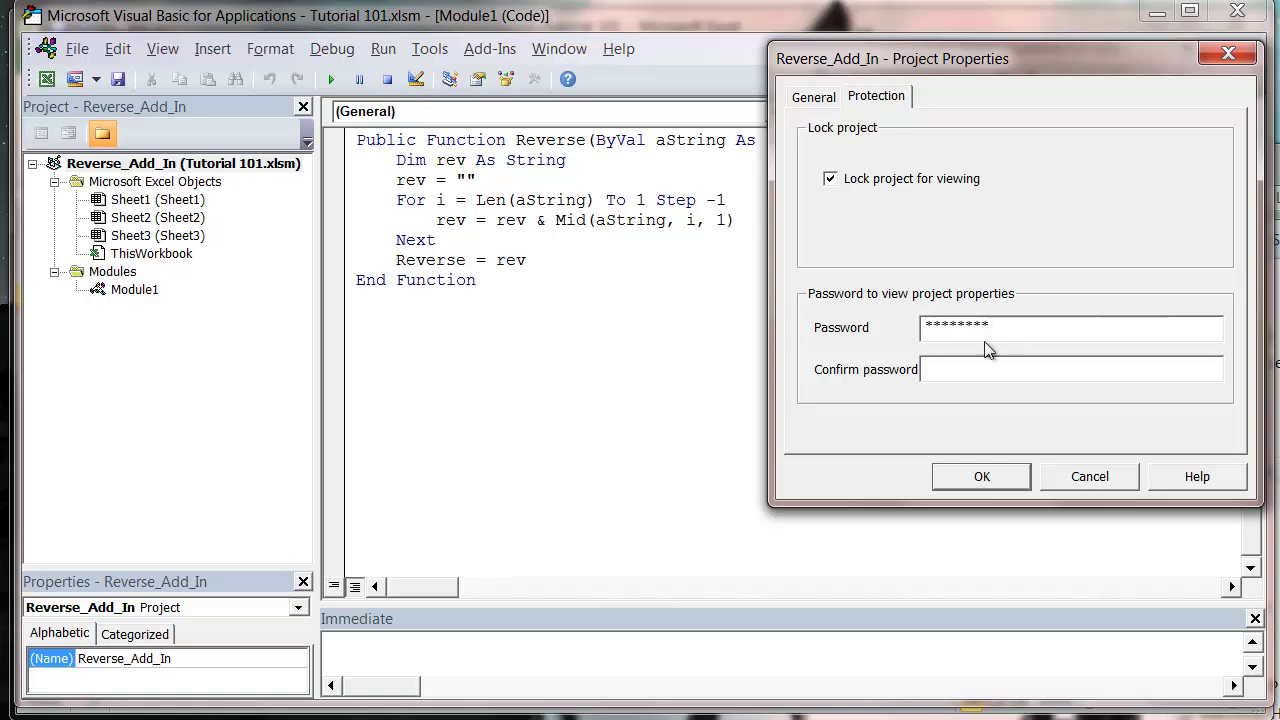
click(977, 368)
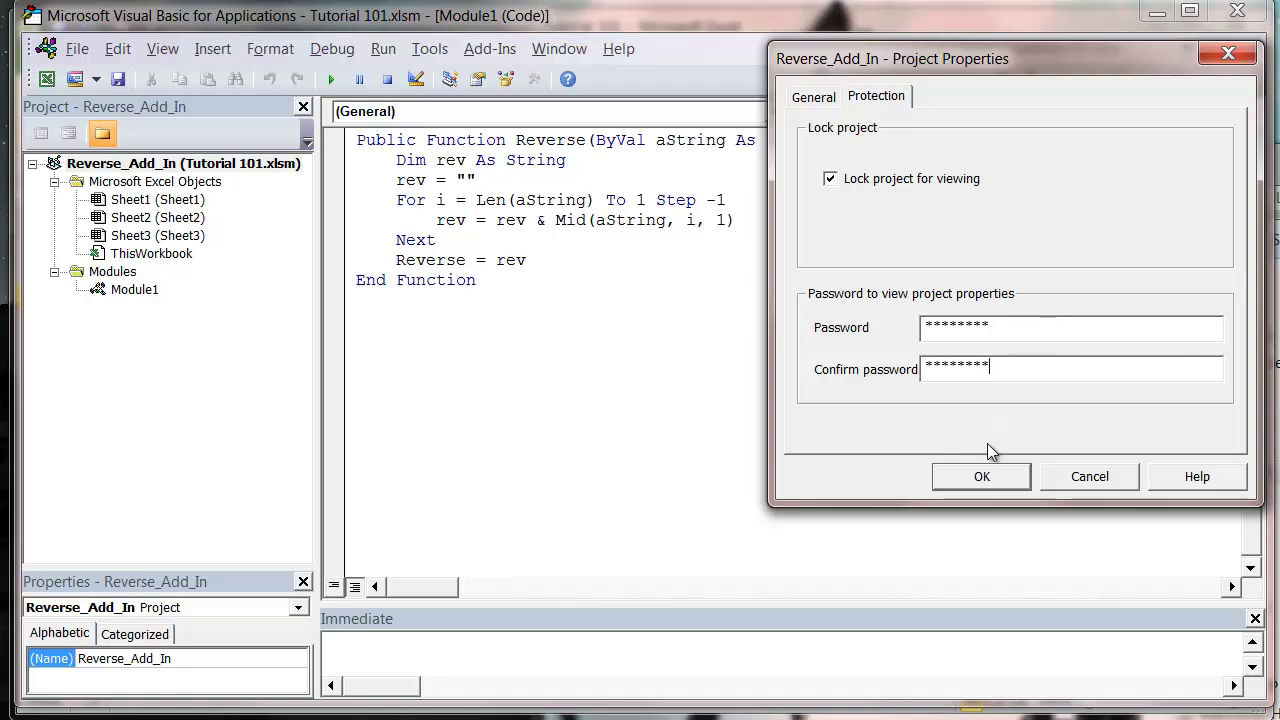
click(995, 476)
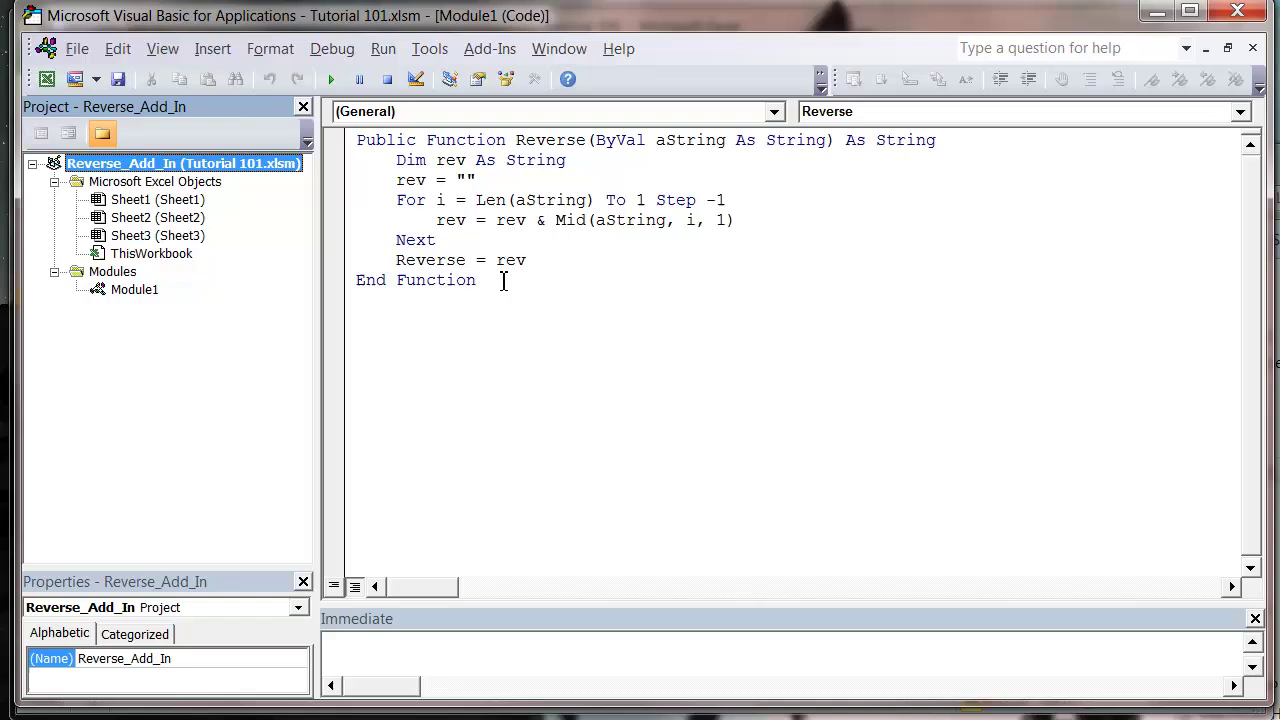
click(540, 255)
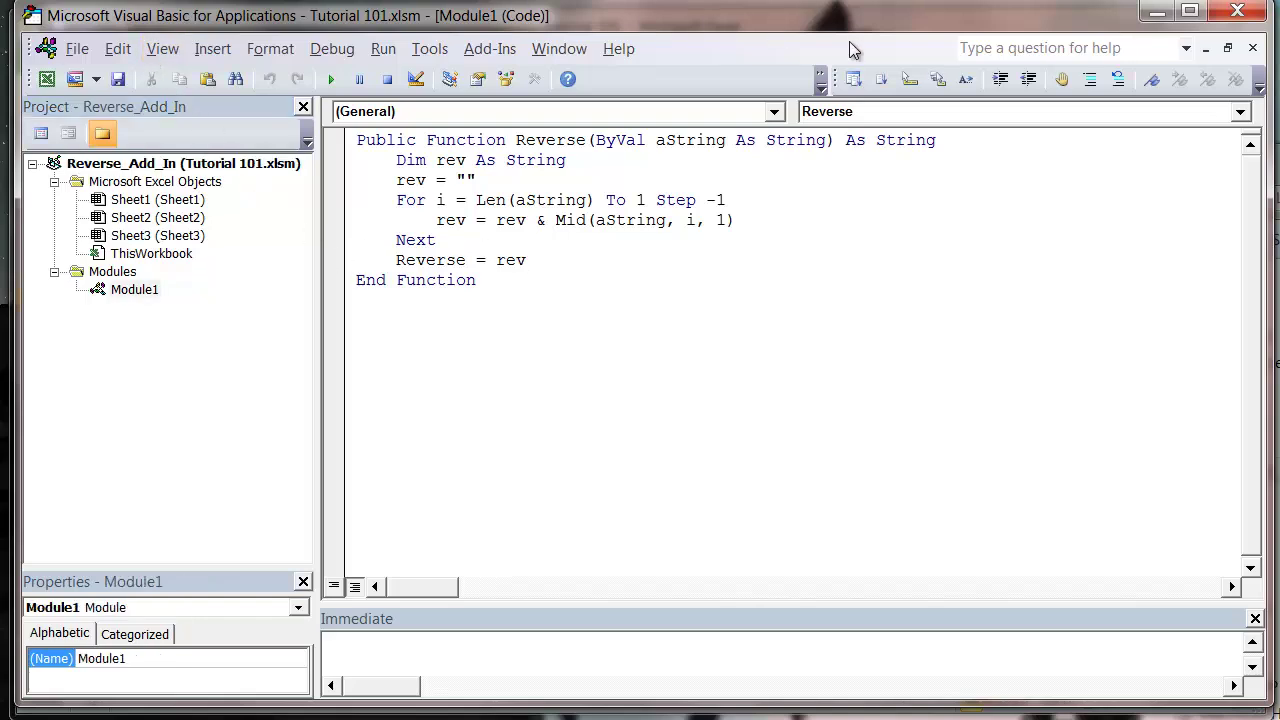
click(1240, 12)
- Save the workbook as Tutorial 102, an Excel Macro-Enabled Workbook, in the Examples folder
click(160, 272)
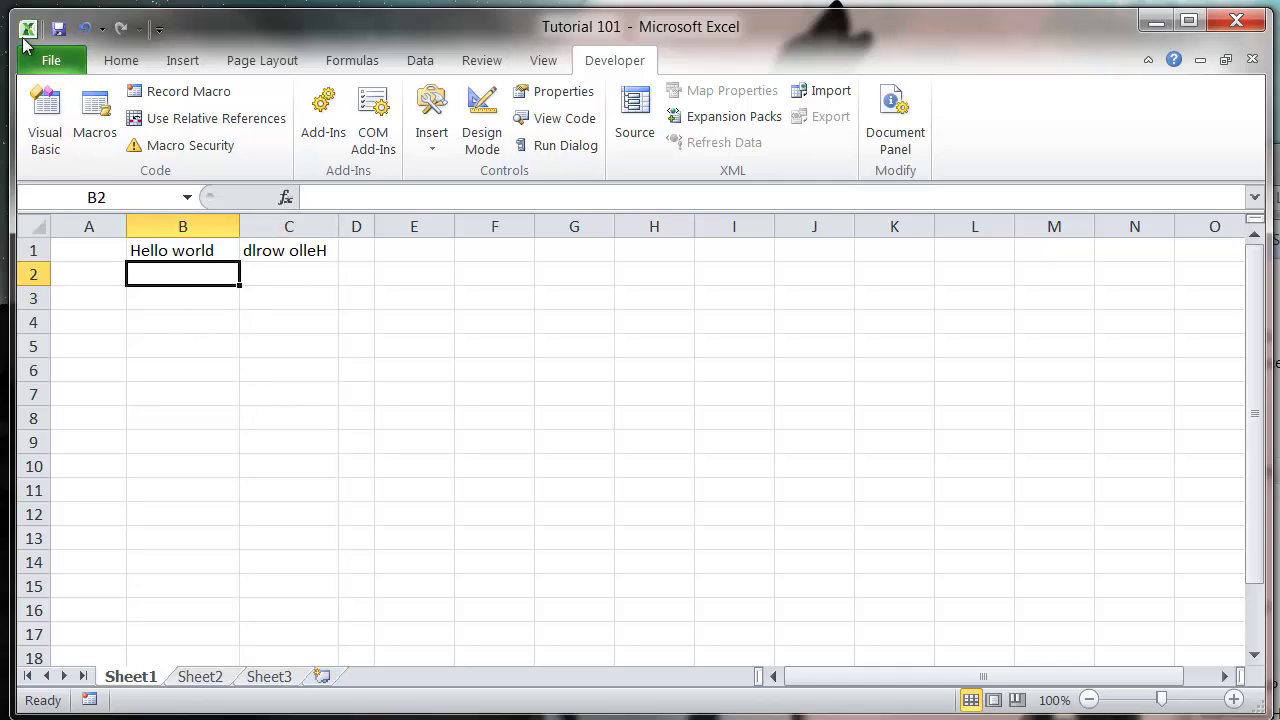
click(50, 62)
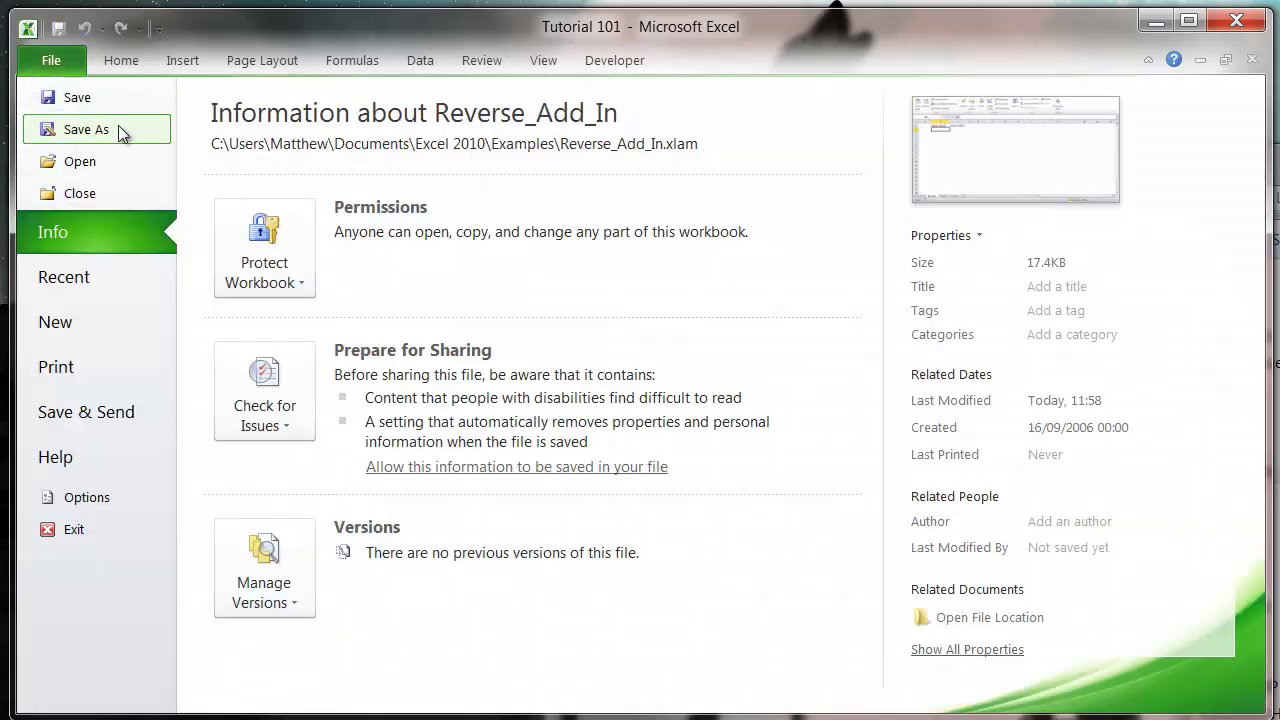
click(118, 130)
click(303, 413)
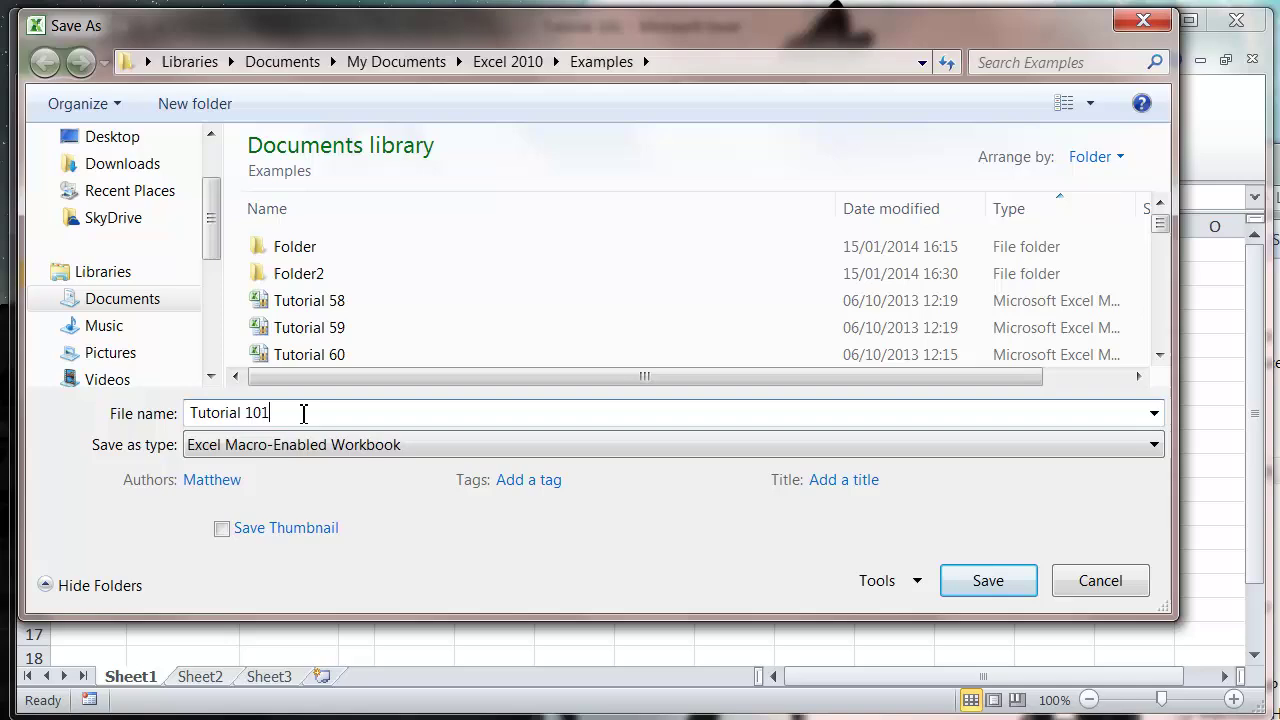
key(BackSpace)
text(2)
click(984, 582)
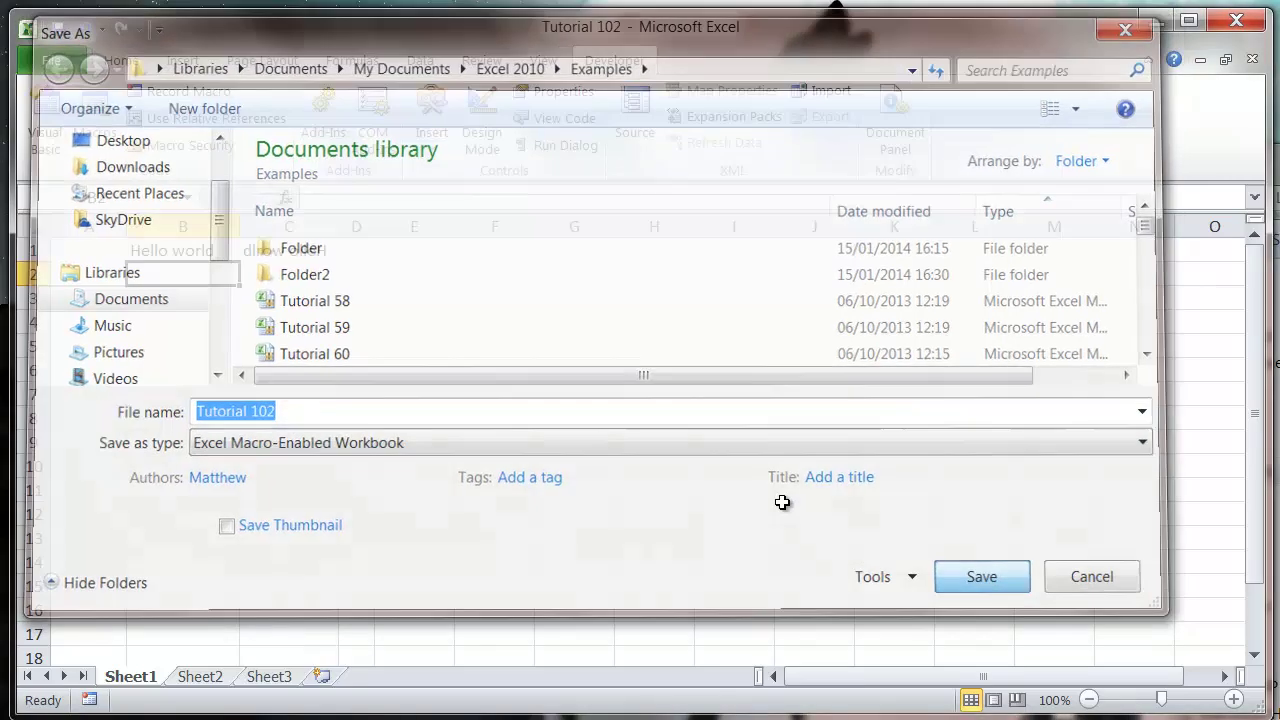
click(289, 306)
click(205, 272)
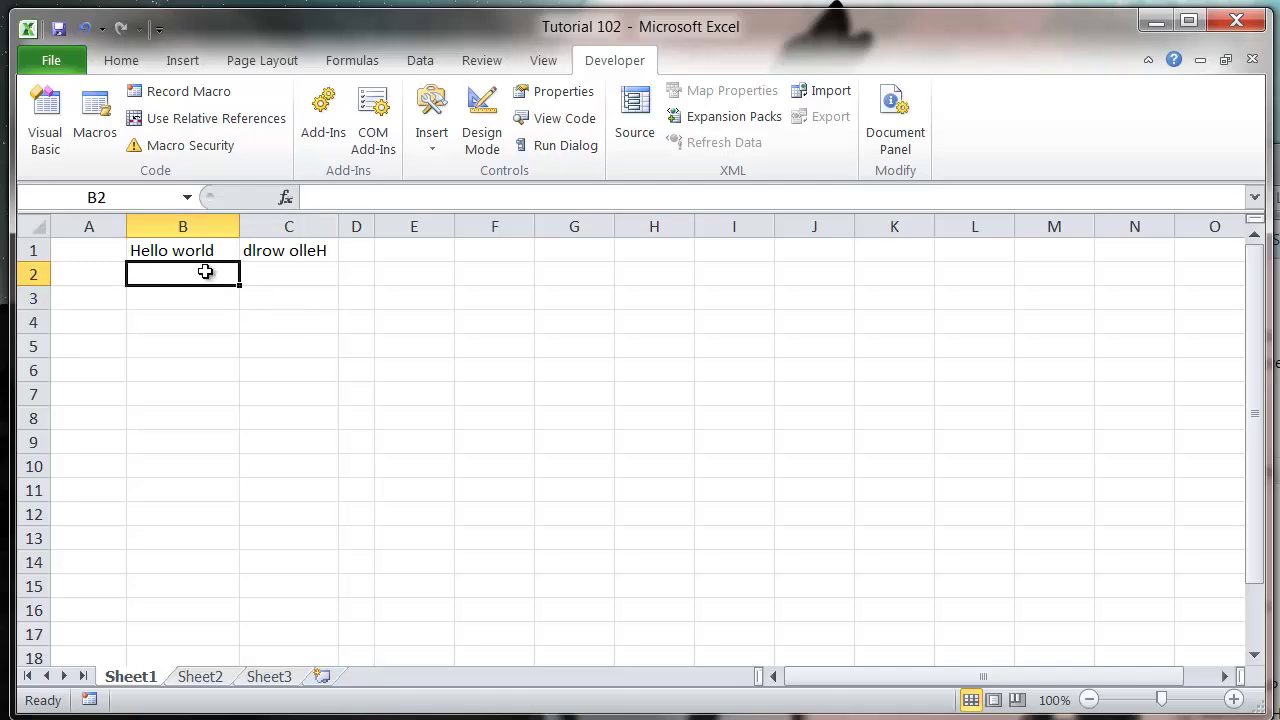
- Save the workbook as an Excel Add-In named Reverse_Add_In_Protected in the AddIns folder
click(50, 62)
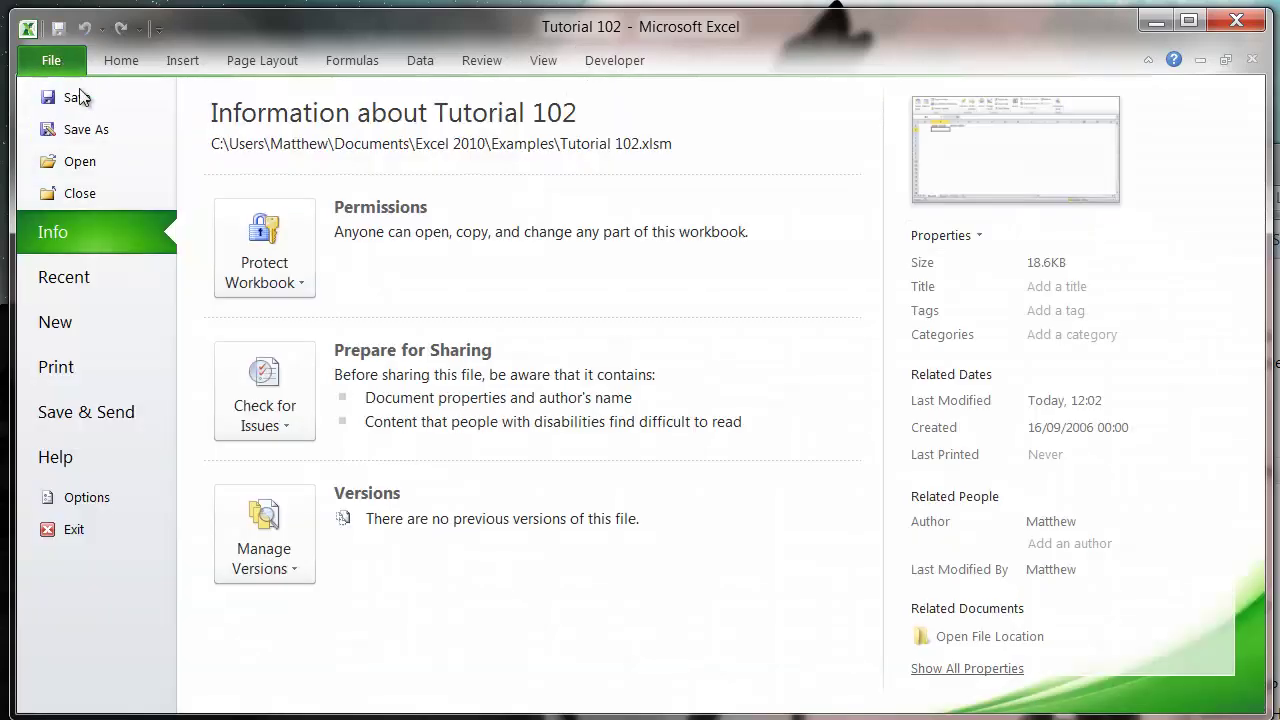
click(86, 129)
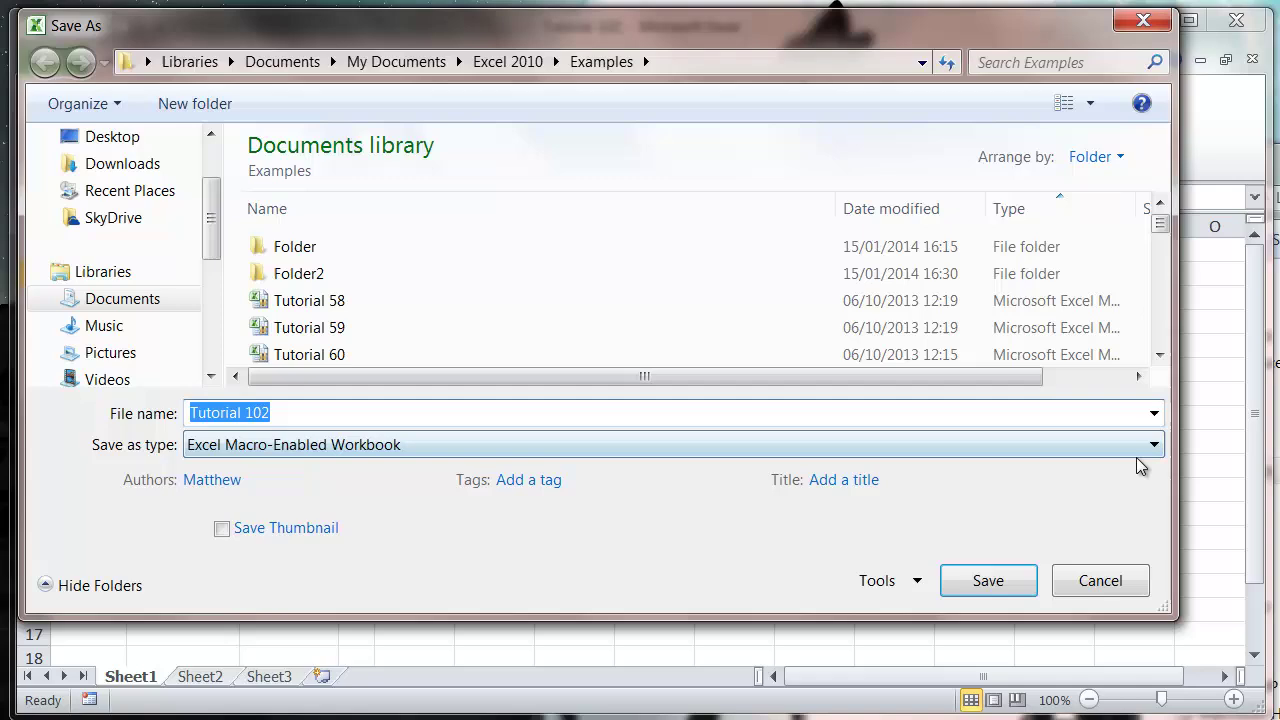
click(1151, 447)
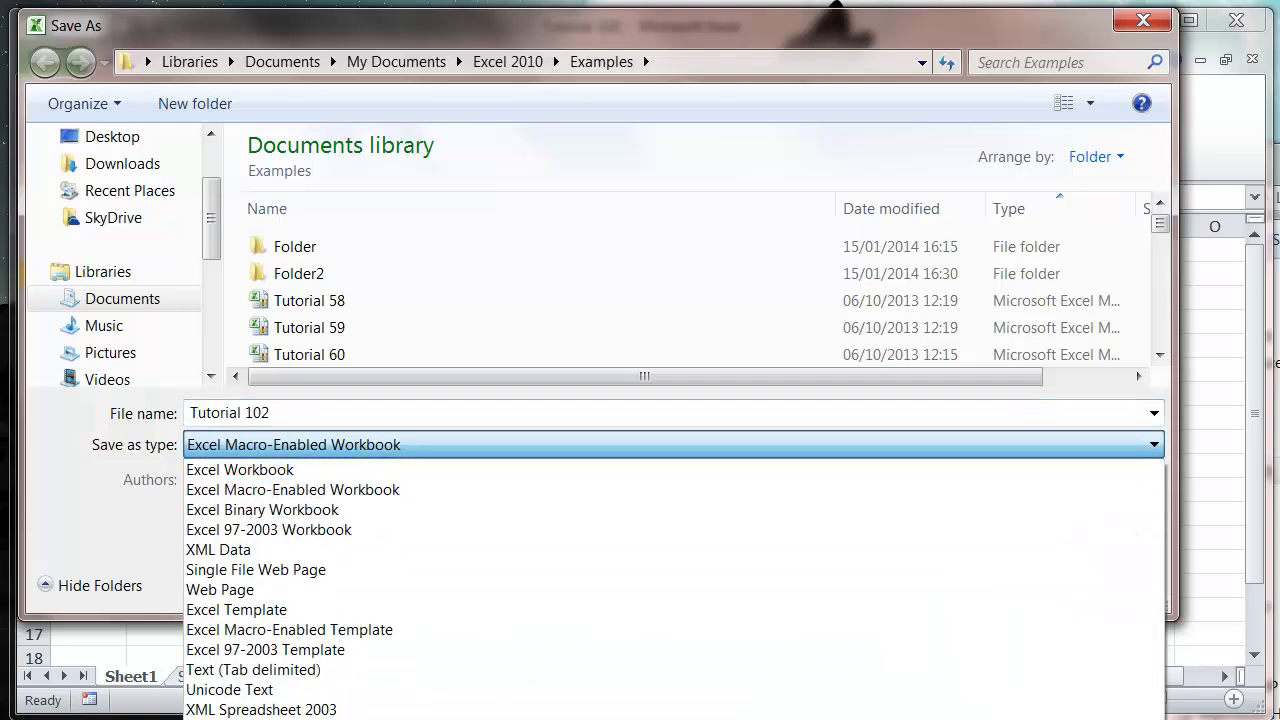
key(Return)
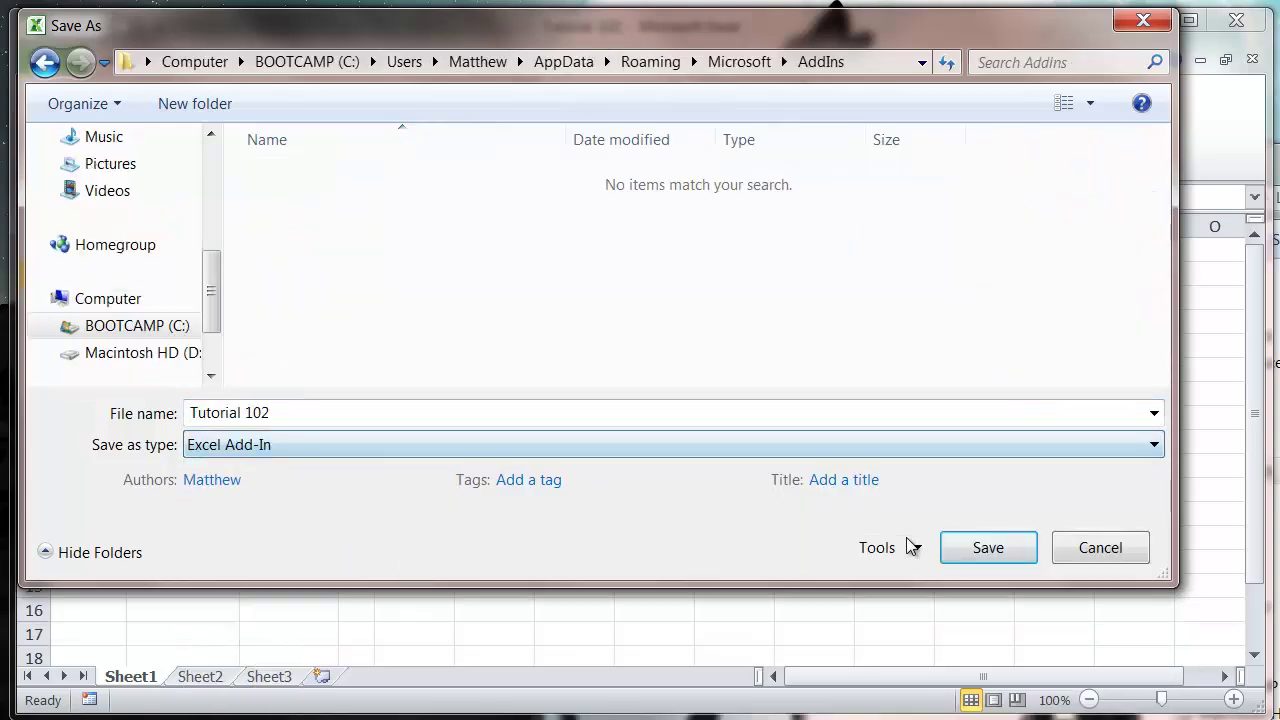
click(281, 413)
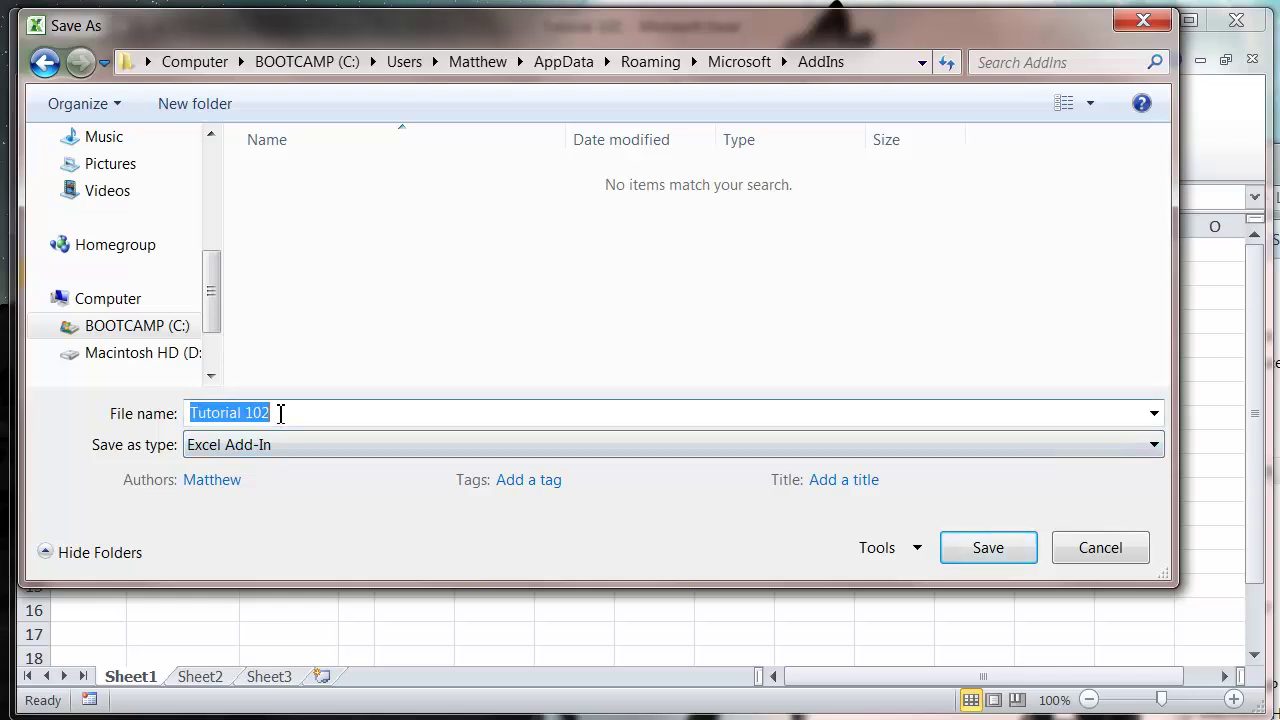
double_click(280, 413)
click(282, 413)
drag(298, 413, 176, 418)
text(Reverse_Add_In_P)
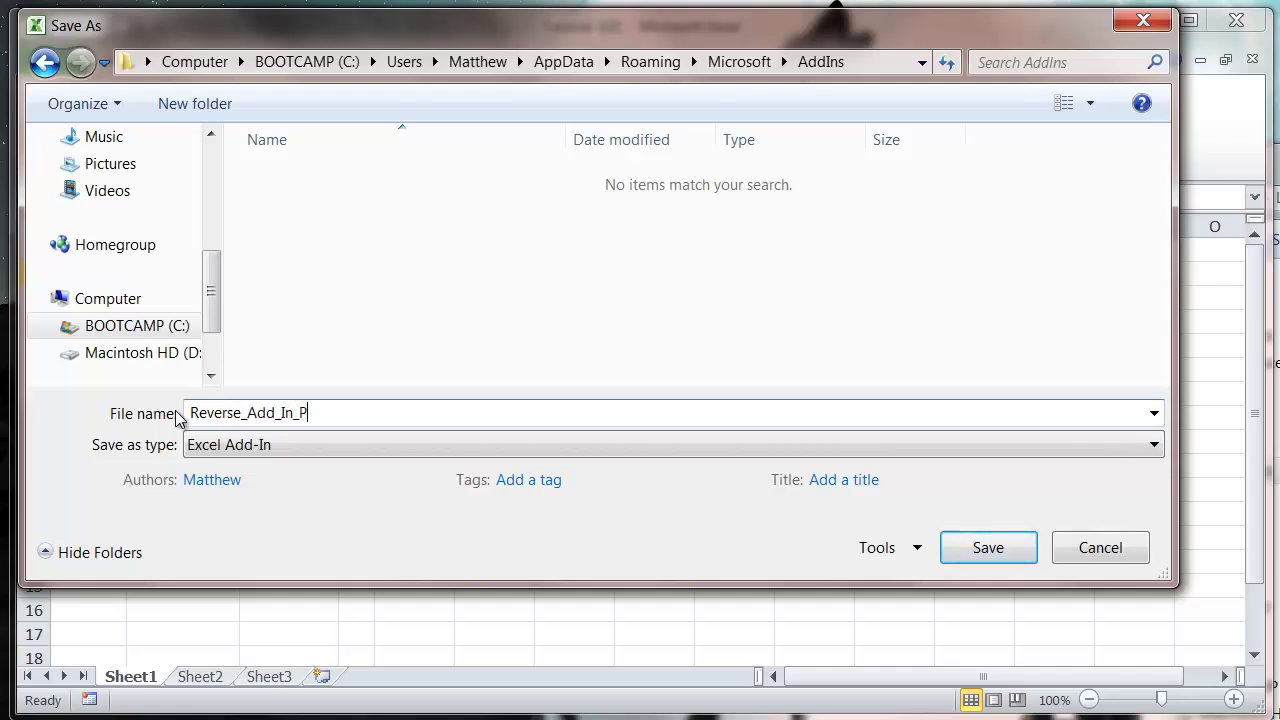
text(rotecteed)
click(964, 548)
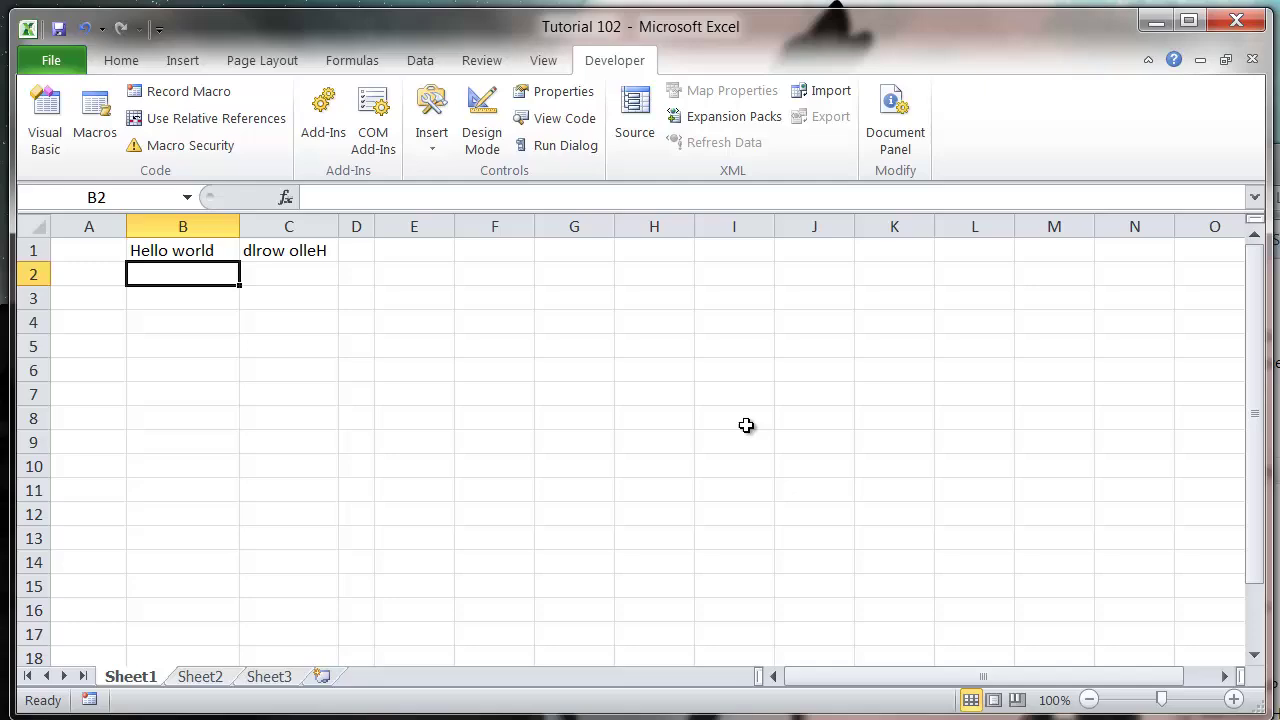
- View the Reverse_Add_In project of Tutorial 102.xlsm in the Visual Basic editor and return to the worksheet
click(288, 273)
click(405, 278)
click(326, 280)
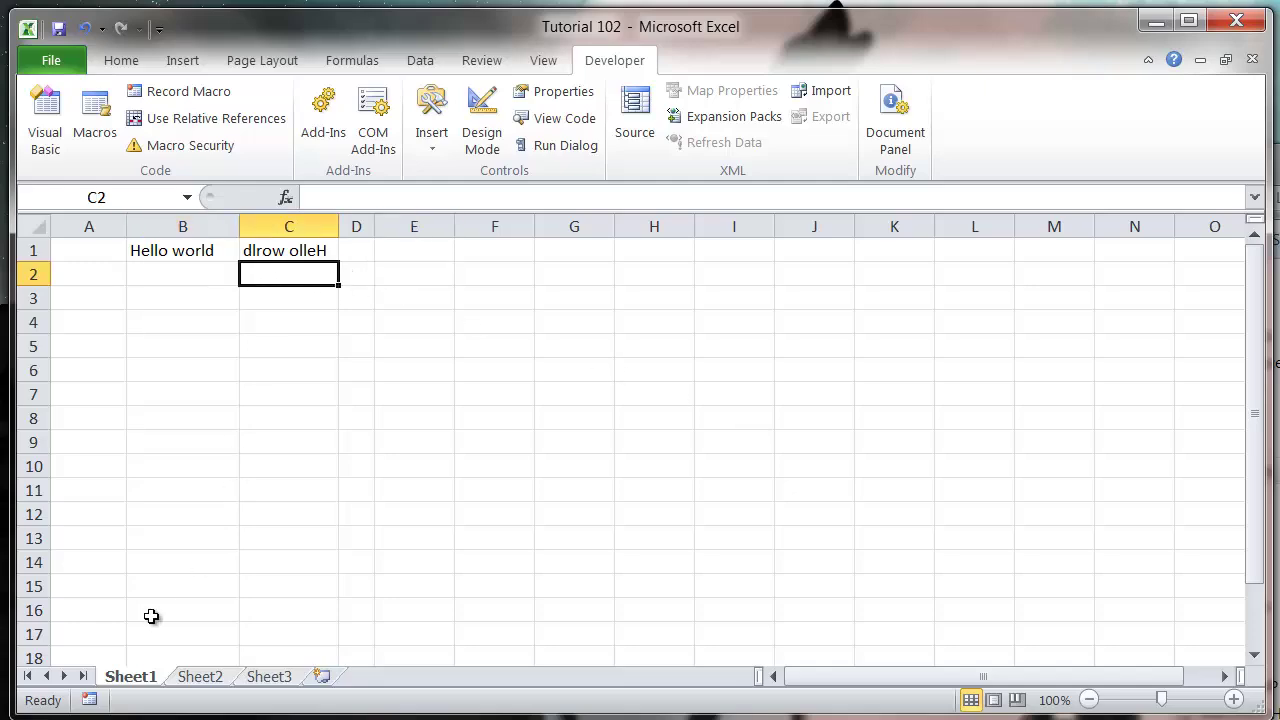
click(40, 104)
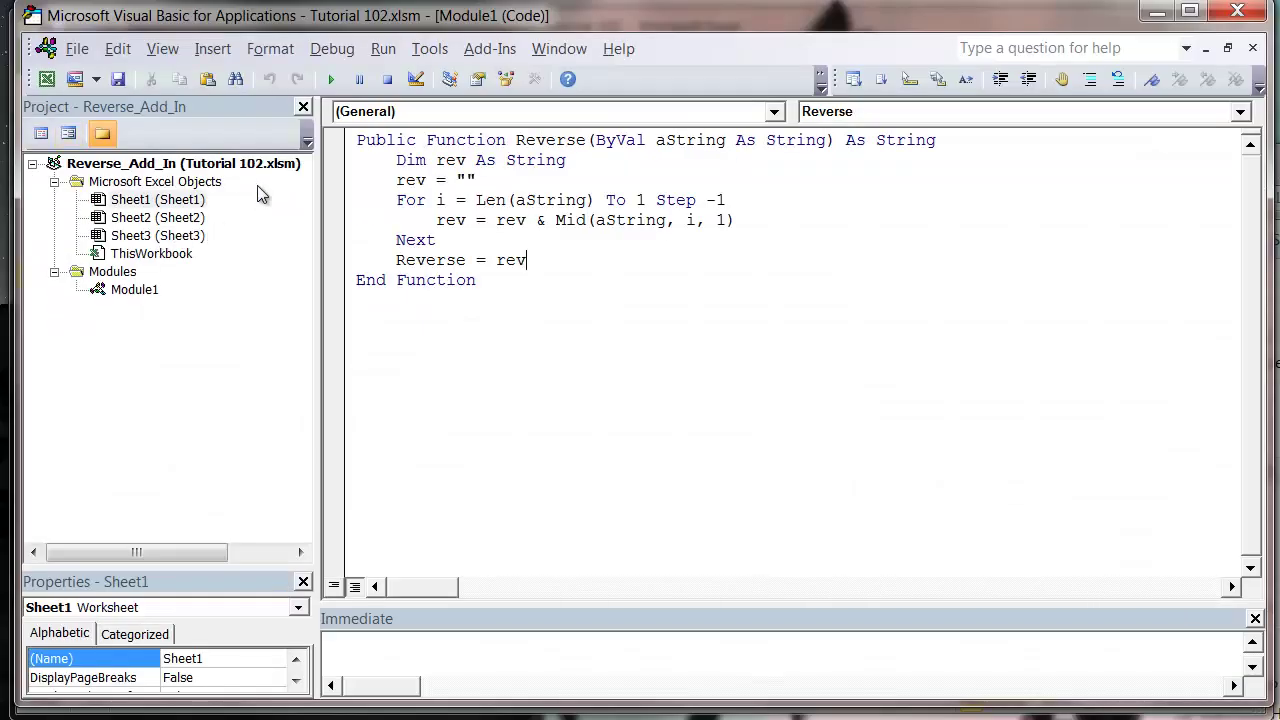
click(1236, 12)
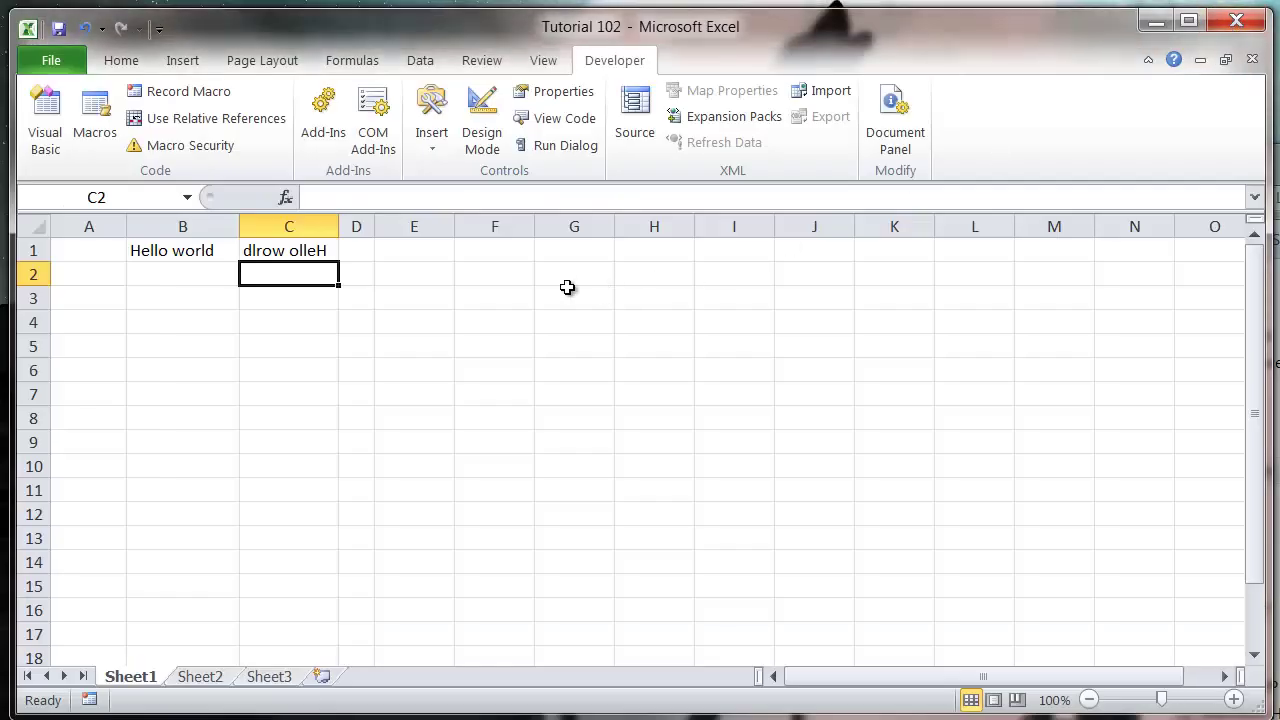
click(485, 296)
click(332, 270)
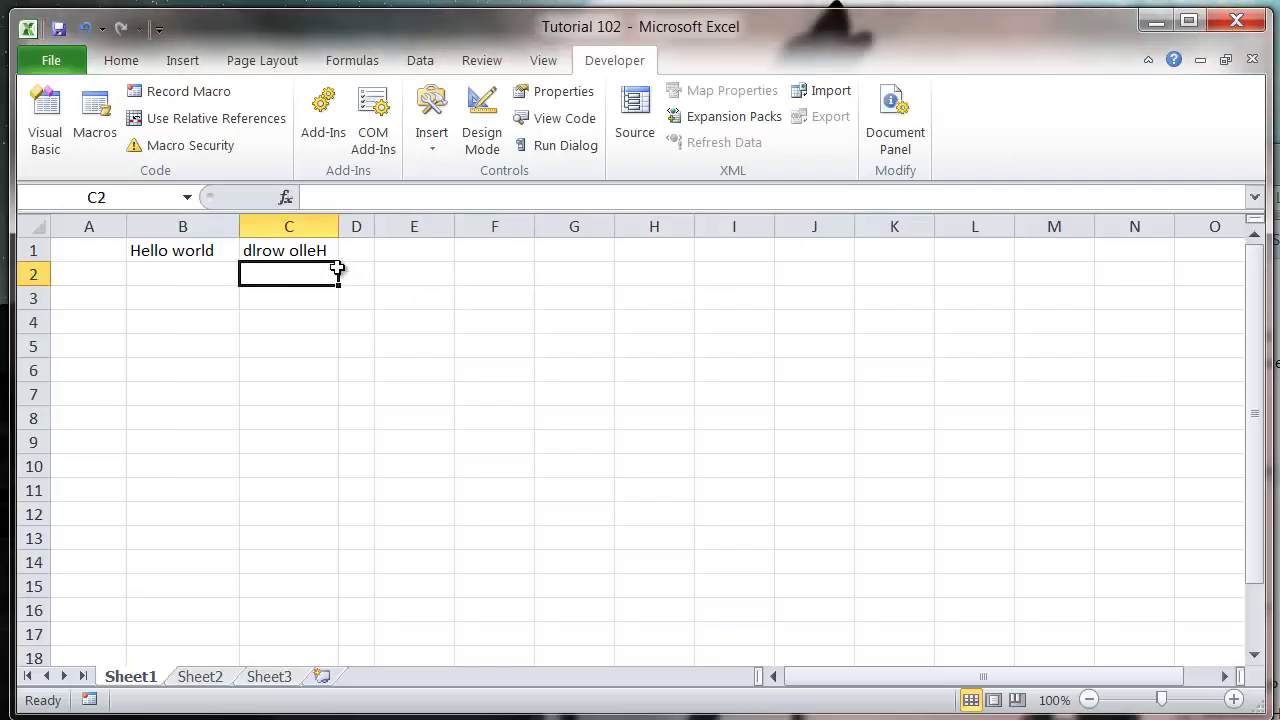
- Close the Tutorial 102 workbook and create a new blank workbook
click(1250, 60)
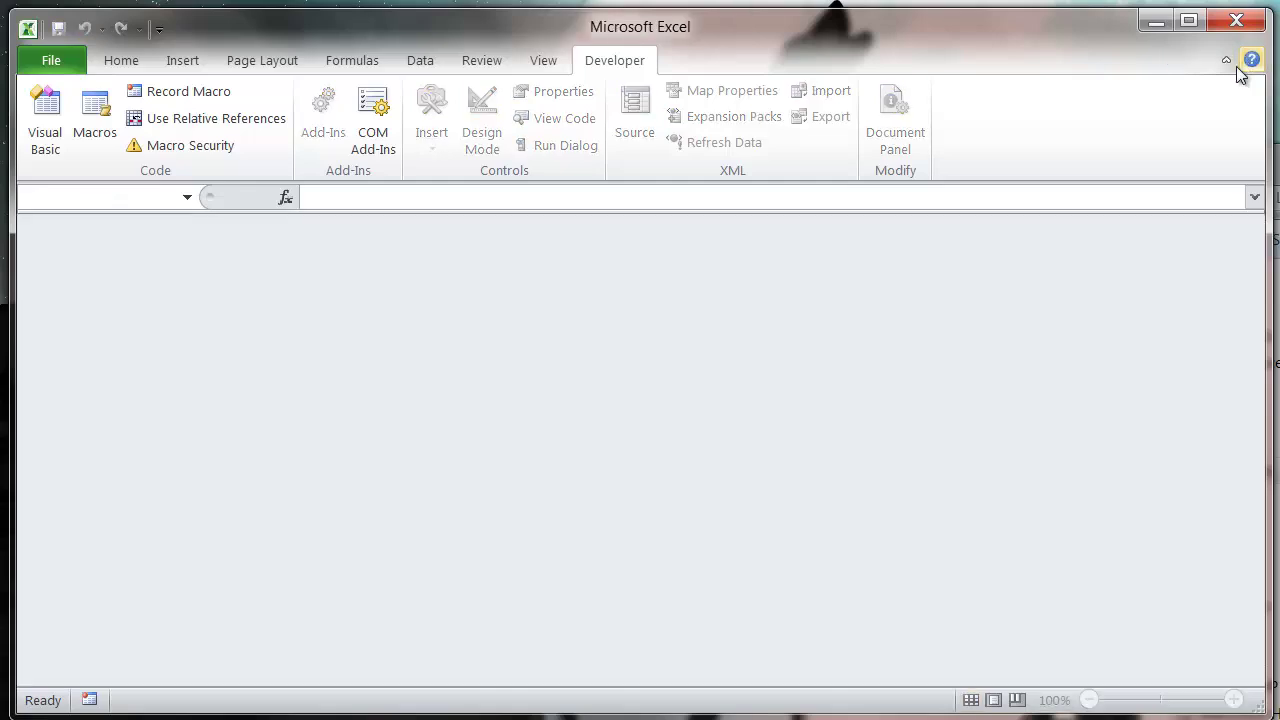
click(42, 60)
click(100, 320)
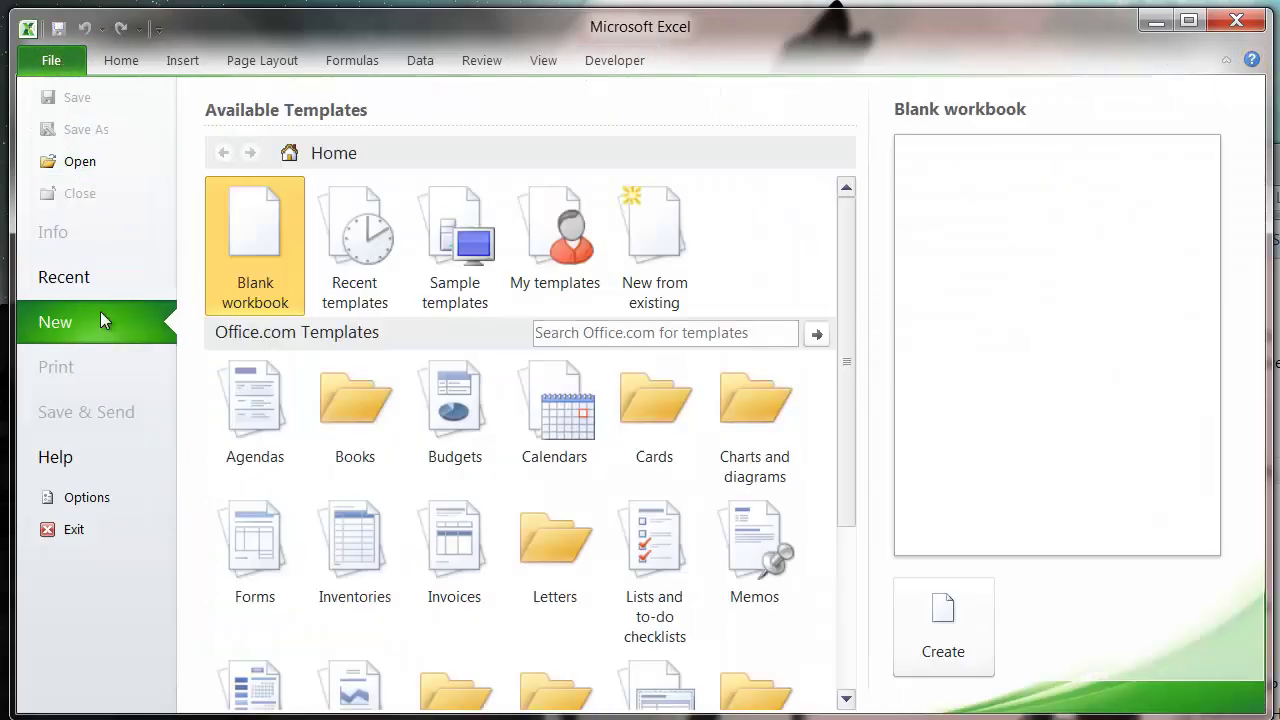
double_click(252, 232)
click(160, 292)
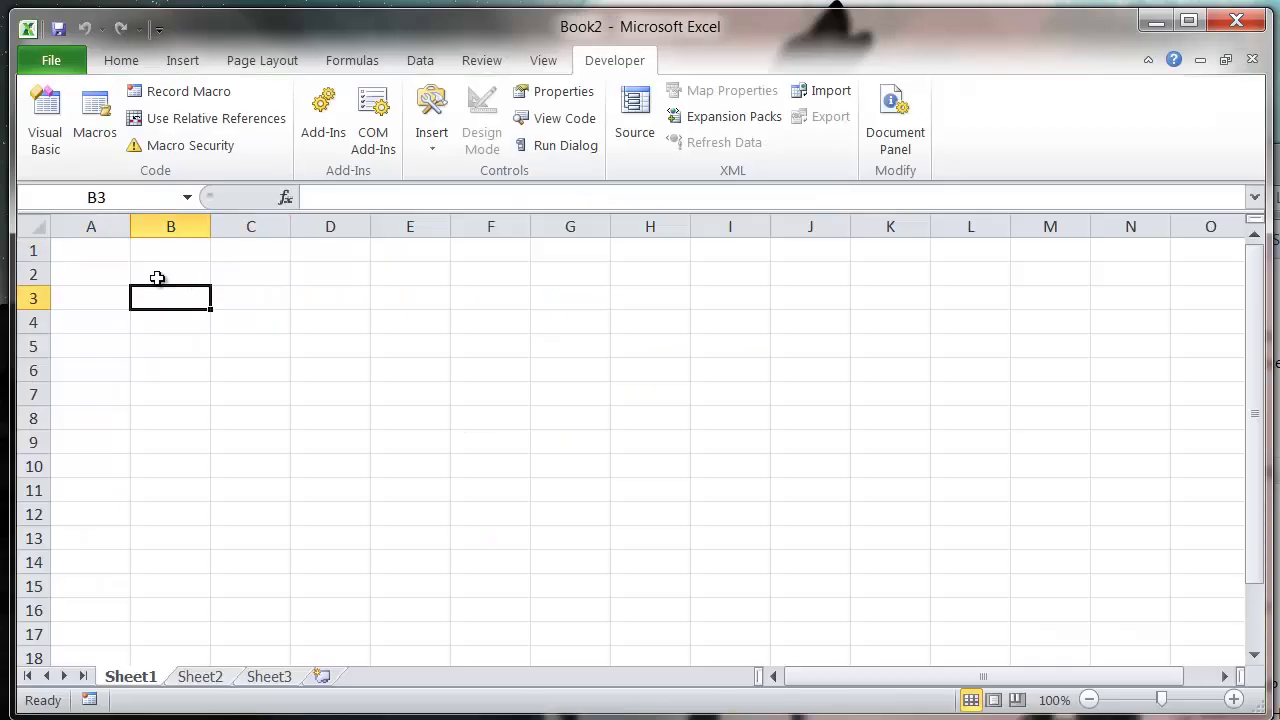
click(157, 278)
- Browse for the Reverse_Add_In_Protected add-in in the AddIns folder and enable it
click(325, 122)
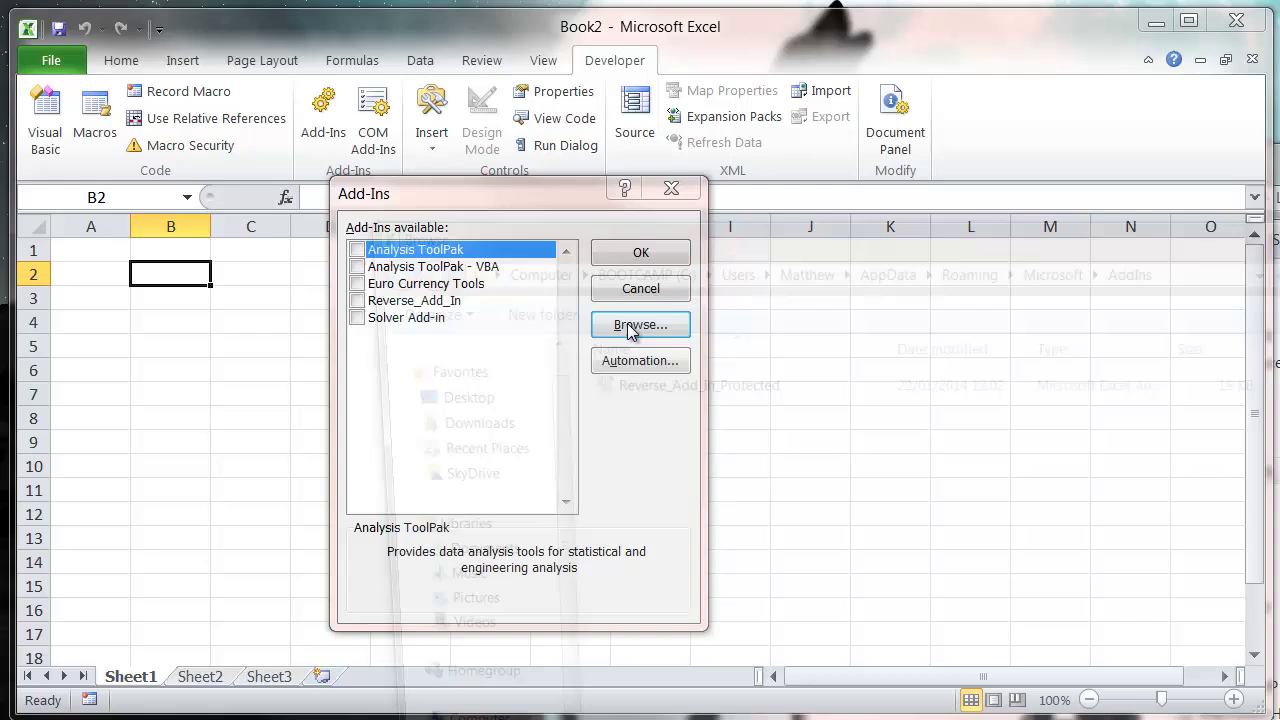
click(737, 382)
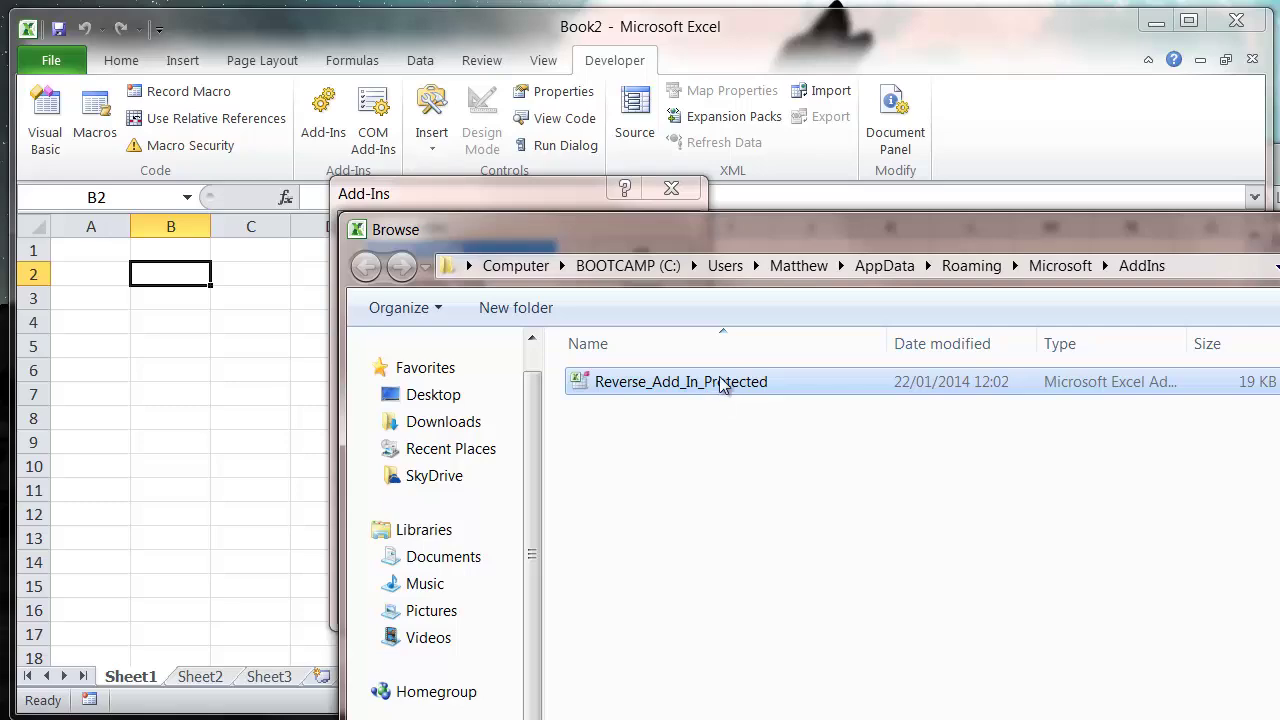
double_click(732, 385)
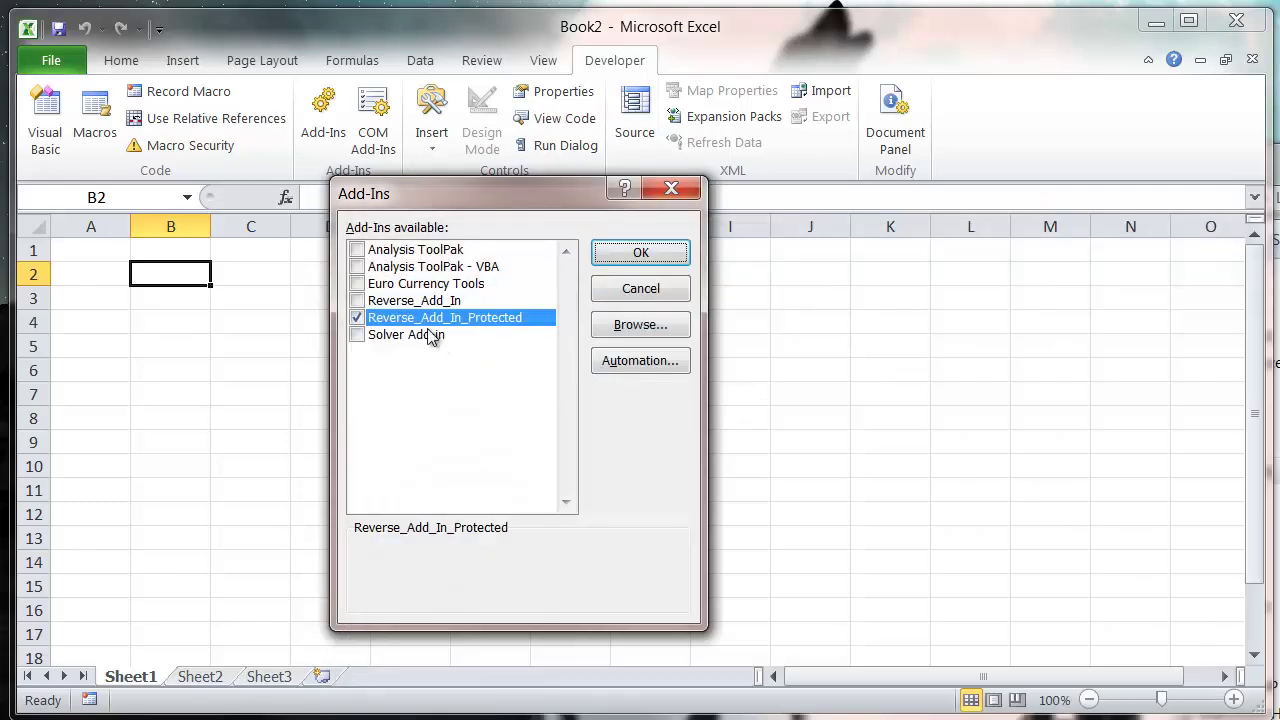
click(640, 252)
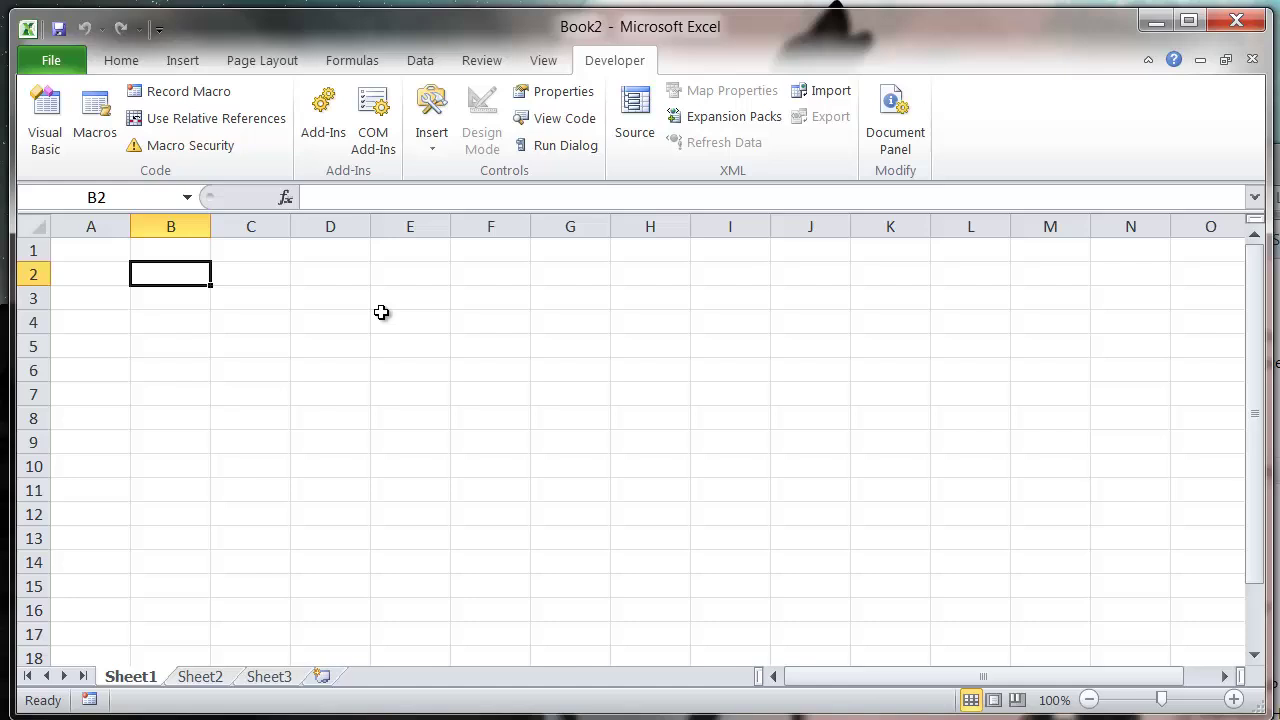
- Enter the test text fhsdhgsdhbhdfk in cell D2 of the new workbook
click(382, 316)
click(243, 262)
key(Right)
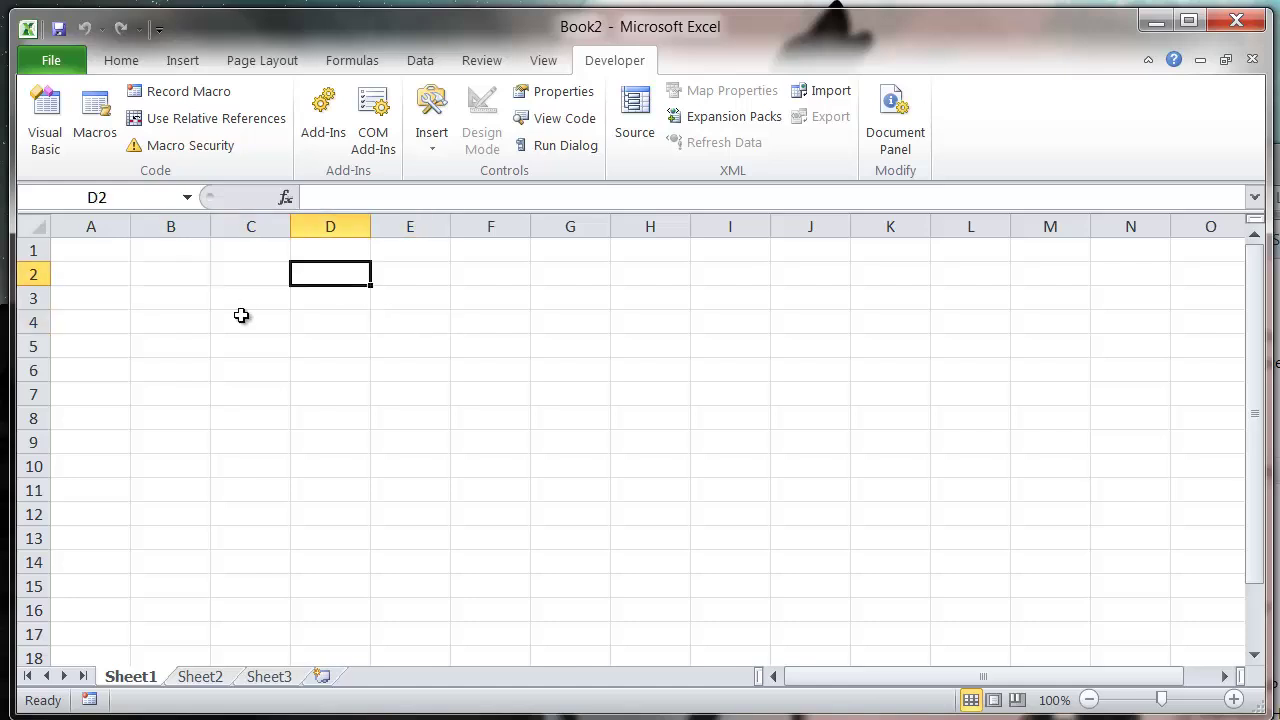
text(fhsdhgsdhbhdfk)
key(Left)
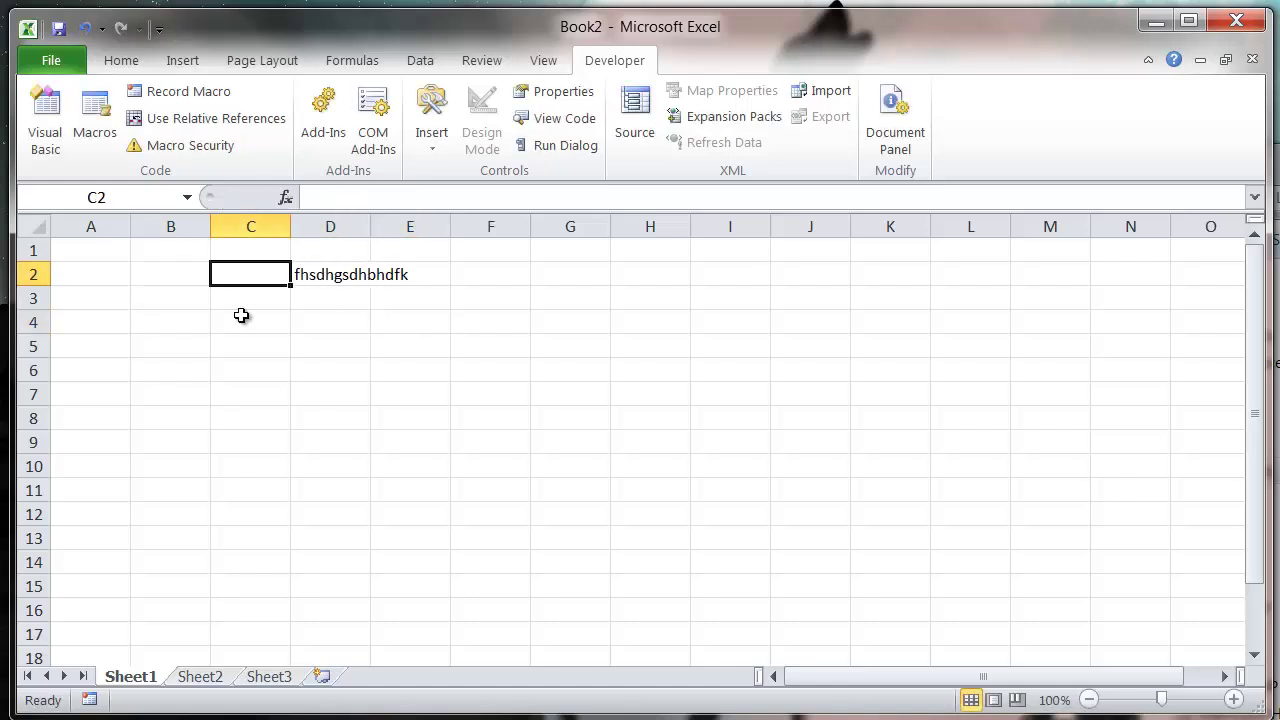
text(=reve)
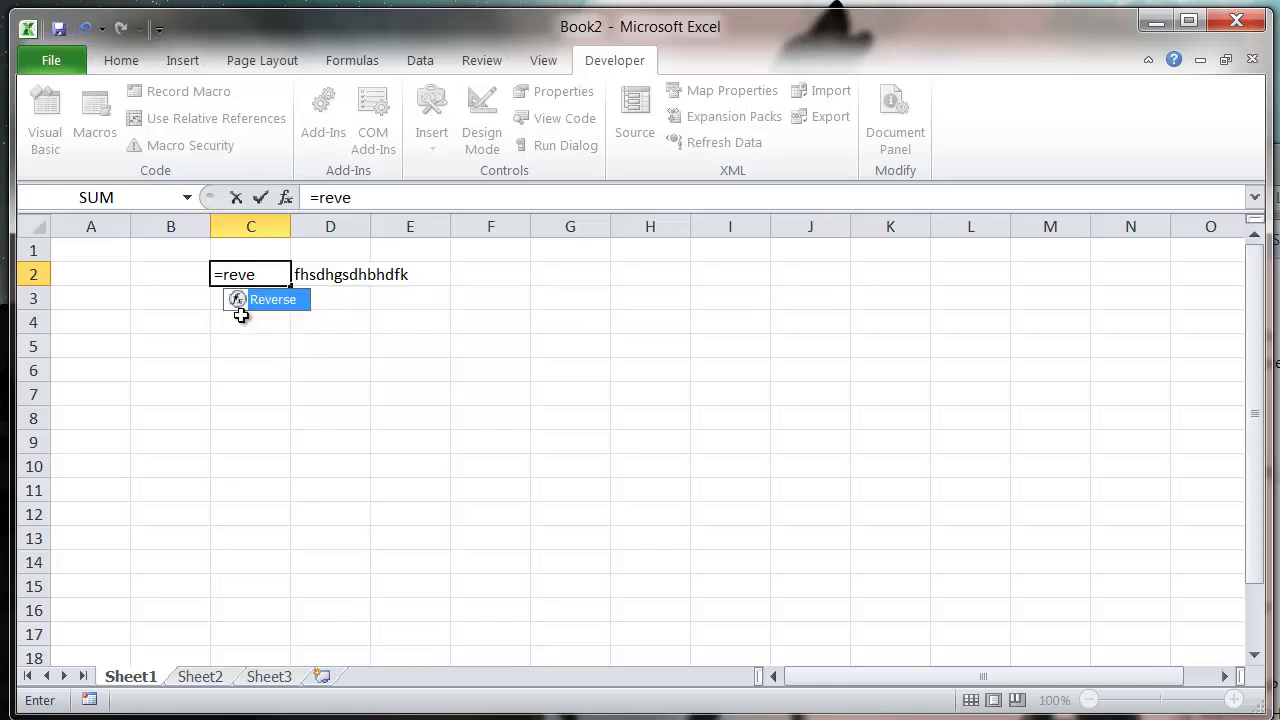
key(Return)
key(Up)
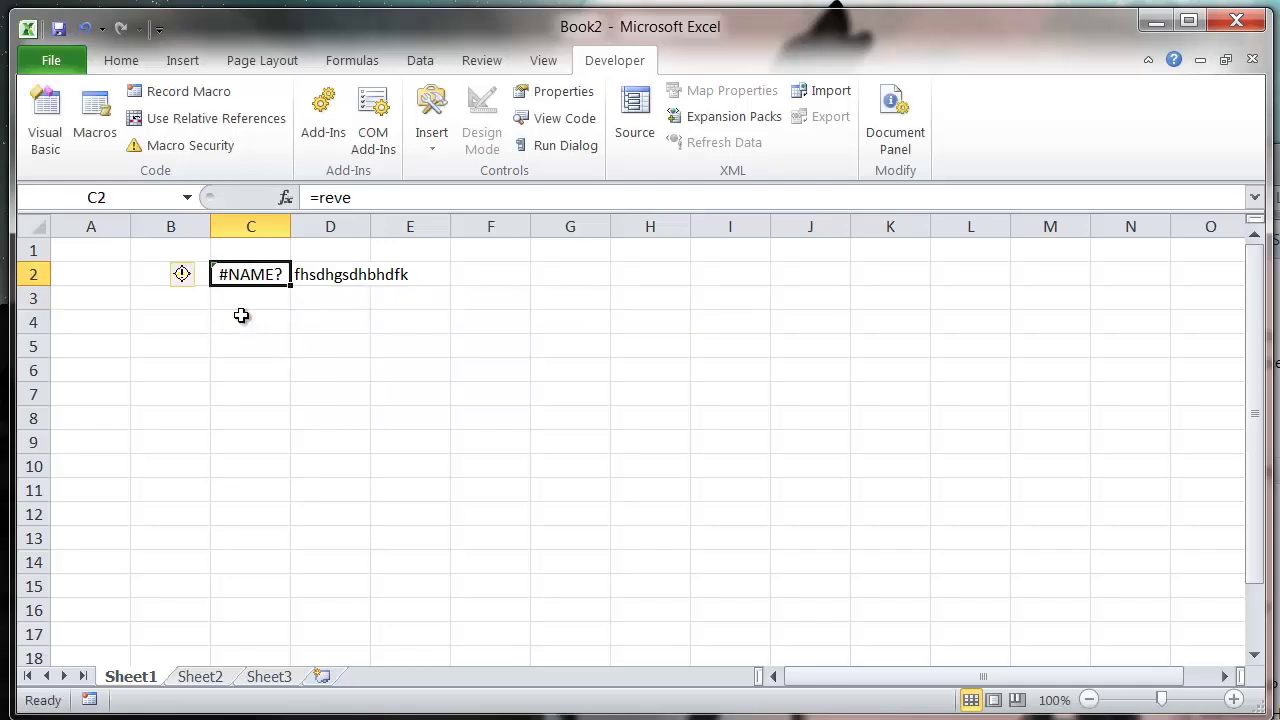
text(=rev)
key(Right)
key(Left)
- Enter the formula =reverse(D2) in cell C2 to reverse the test text
text(=revers)
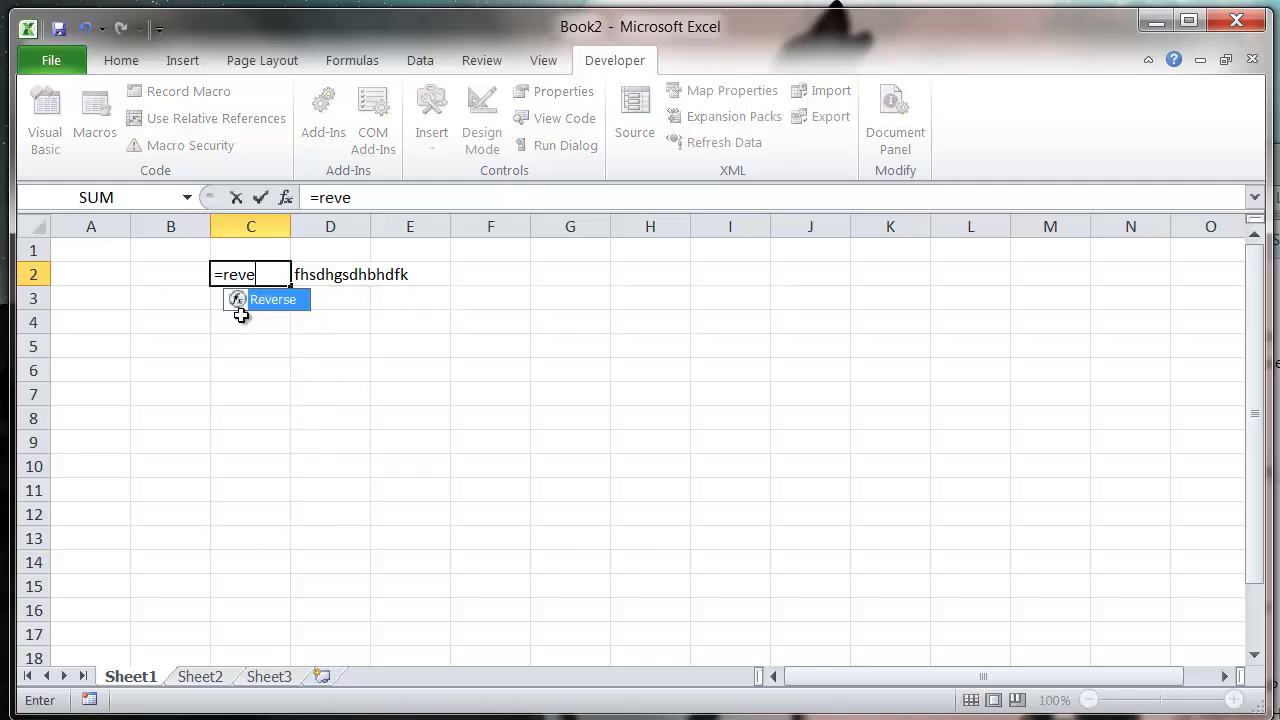
text(e()
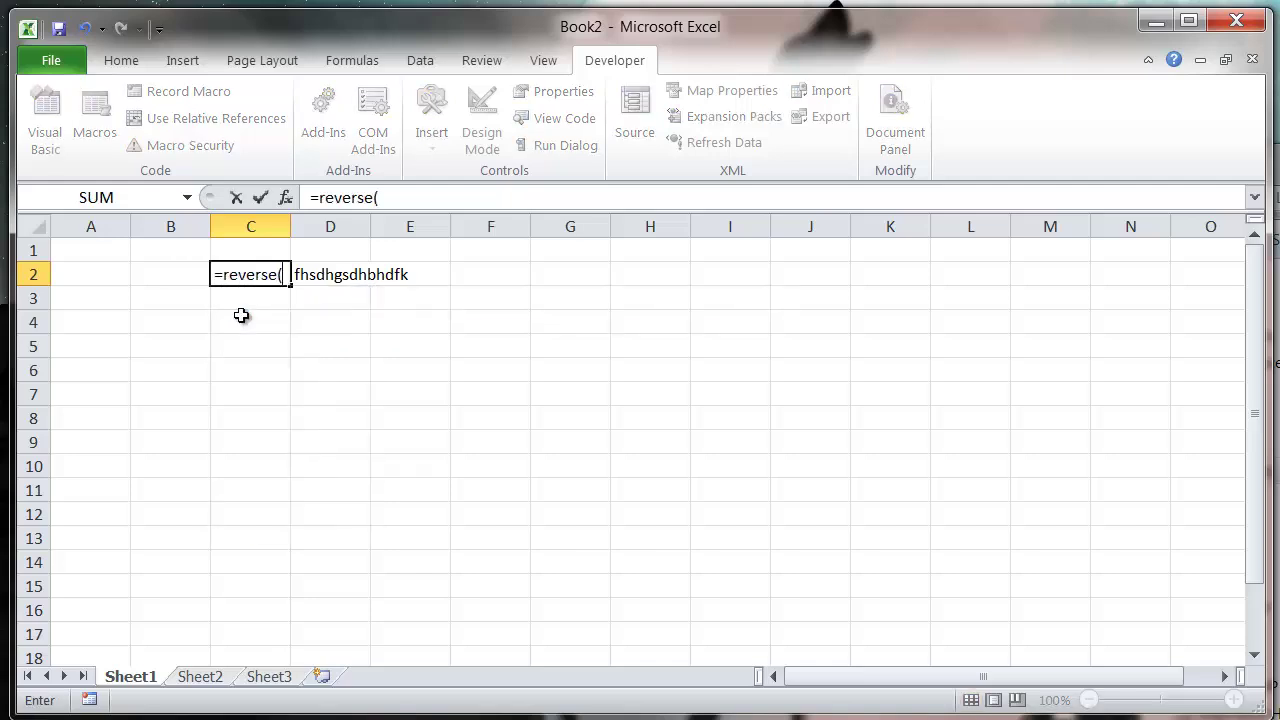
key(Right)
text())
key(Return)
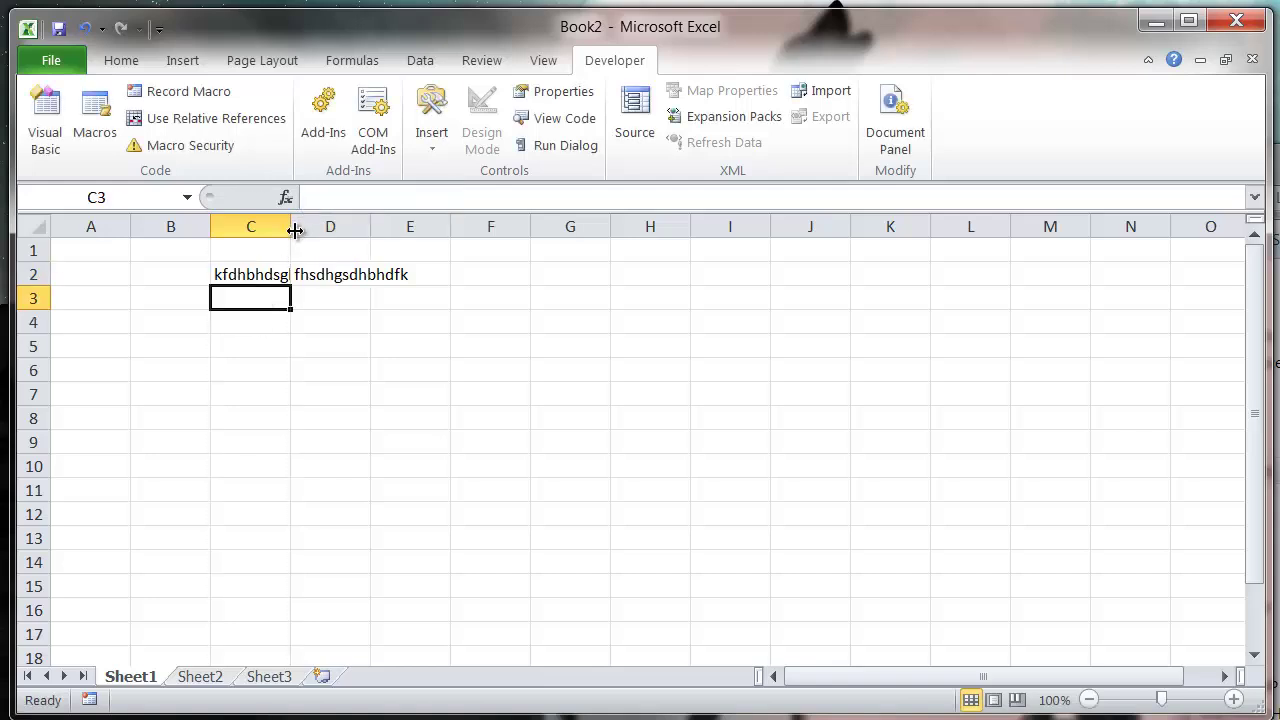
- Try to expand the protected add-in's Reverse_Add_In project in the Visual Basic editor, cancel the password request, and return to the worksheet
click(42, 125)
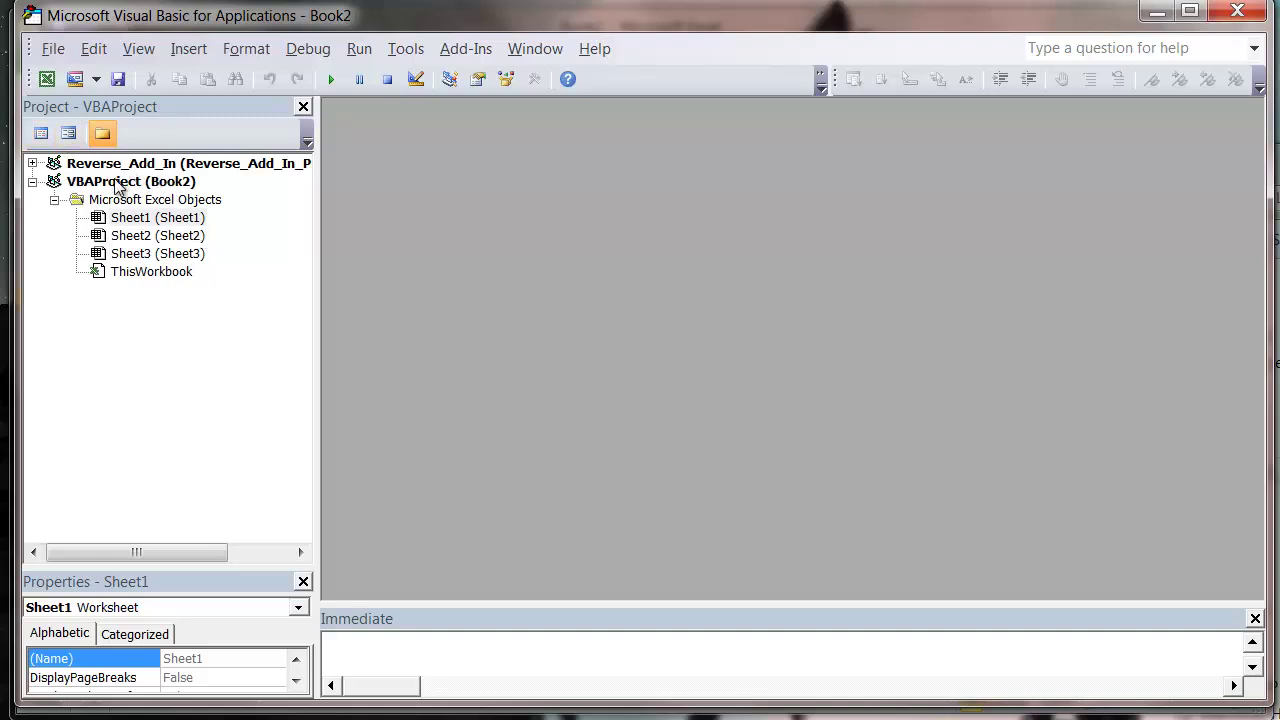
click(32, 163)
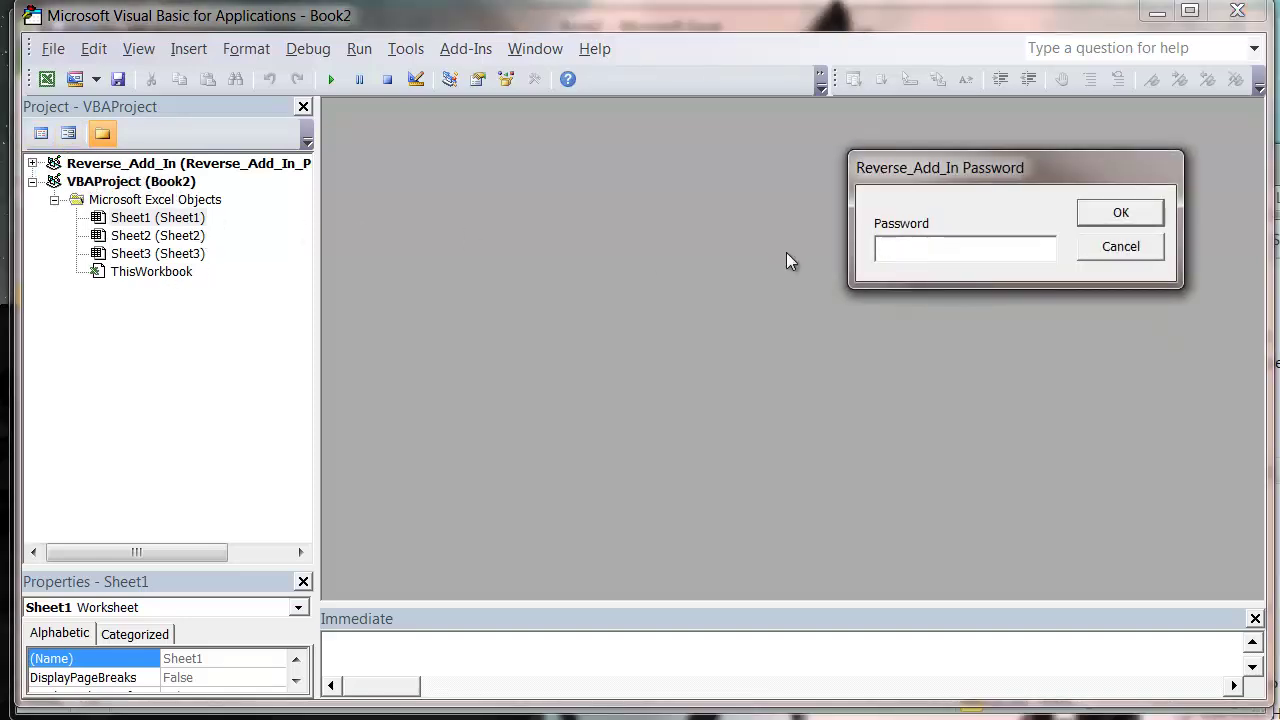
drag(969, 176, 520, 290)
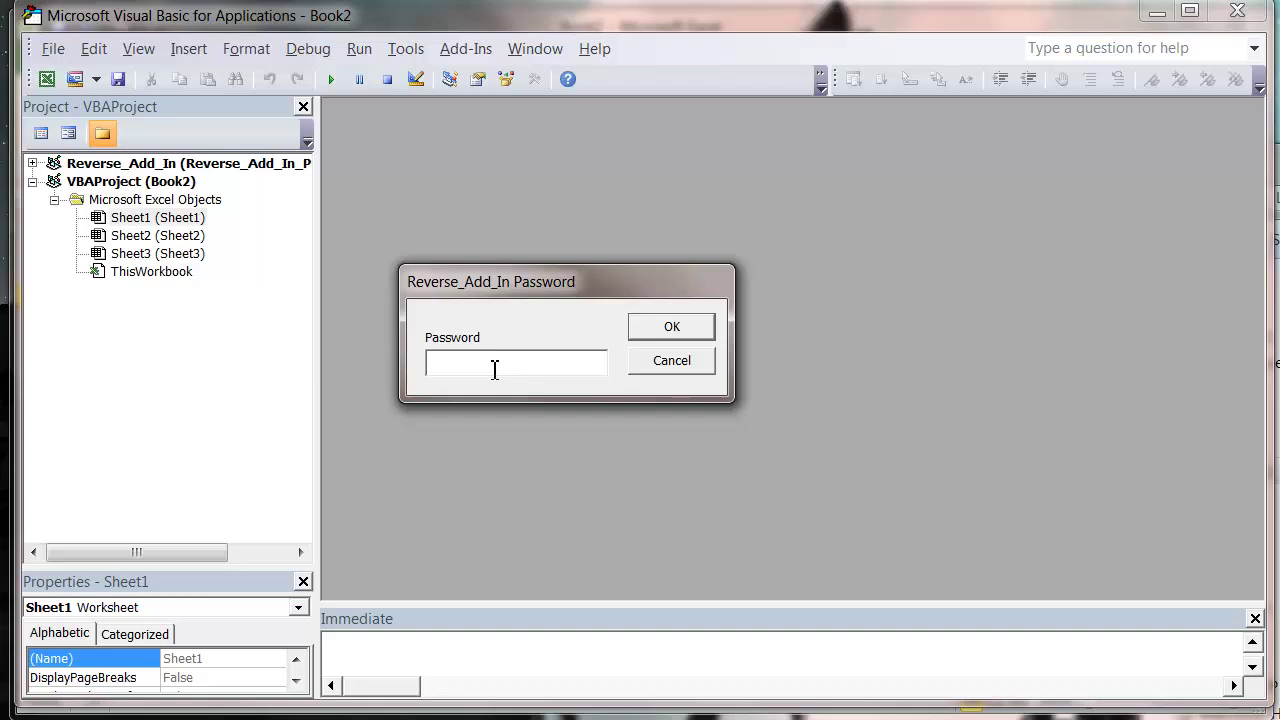
click(694, 356)
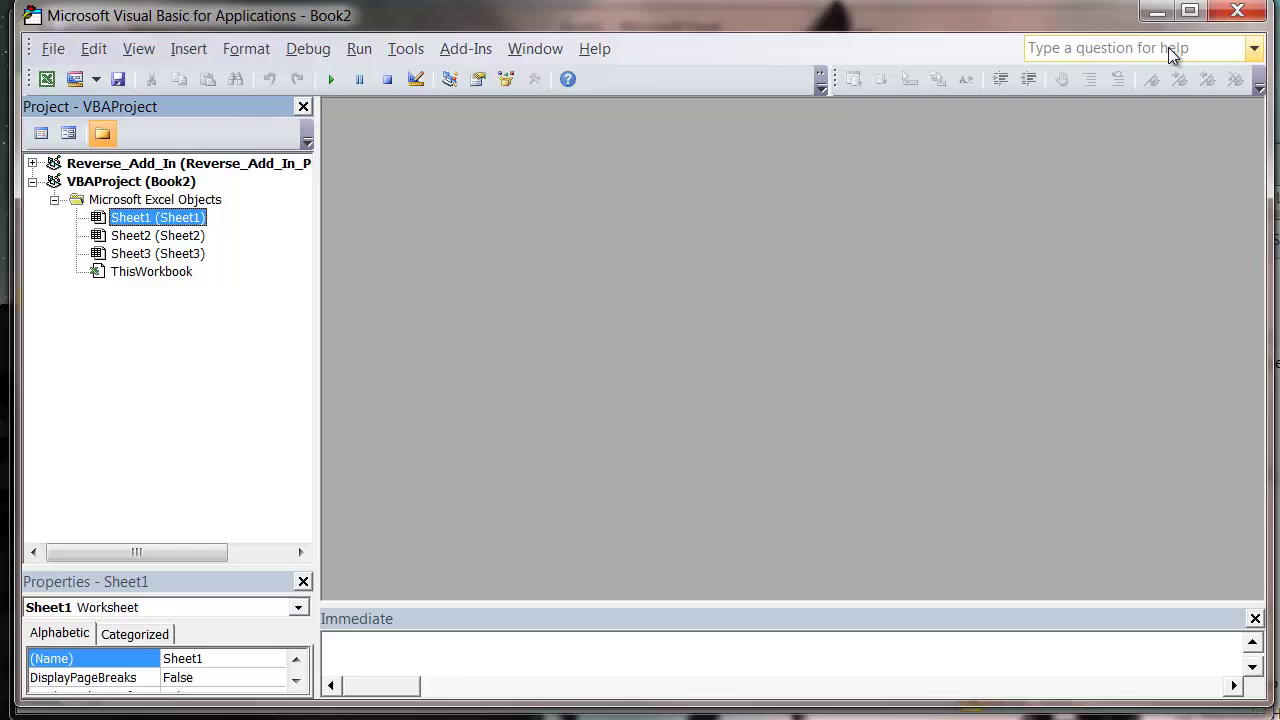
click(1226, 16)
click(340, 296)
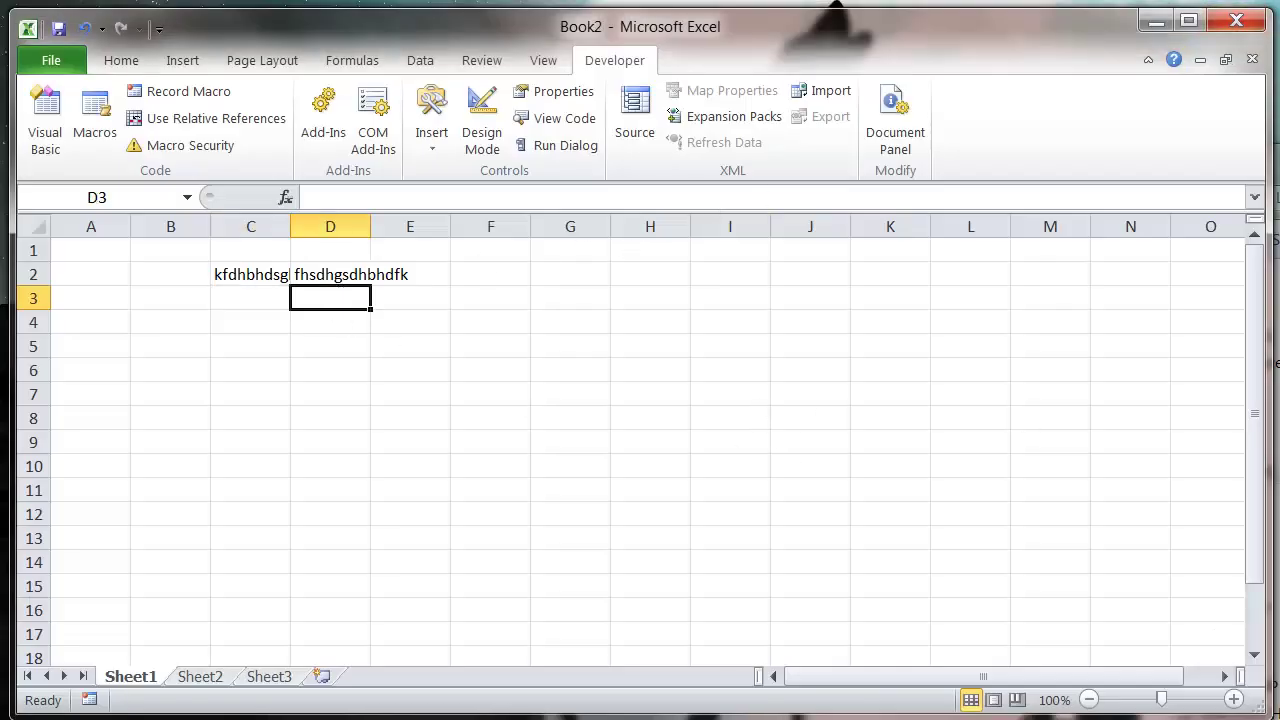
- Switch to Windows Explorer and open the Tutorial 102 workbook from the Examples folder
key(alt+Tab)
scroll(865, 447, down, 12)
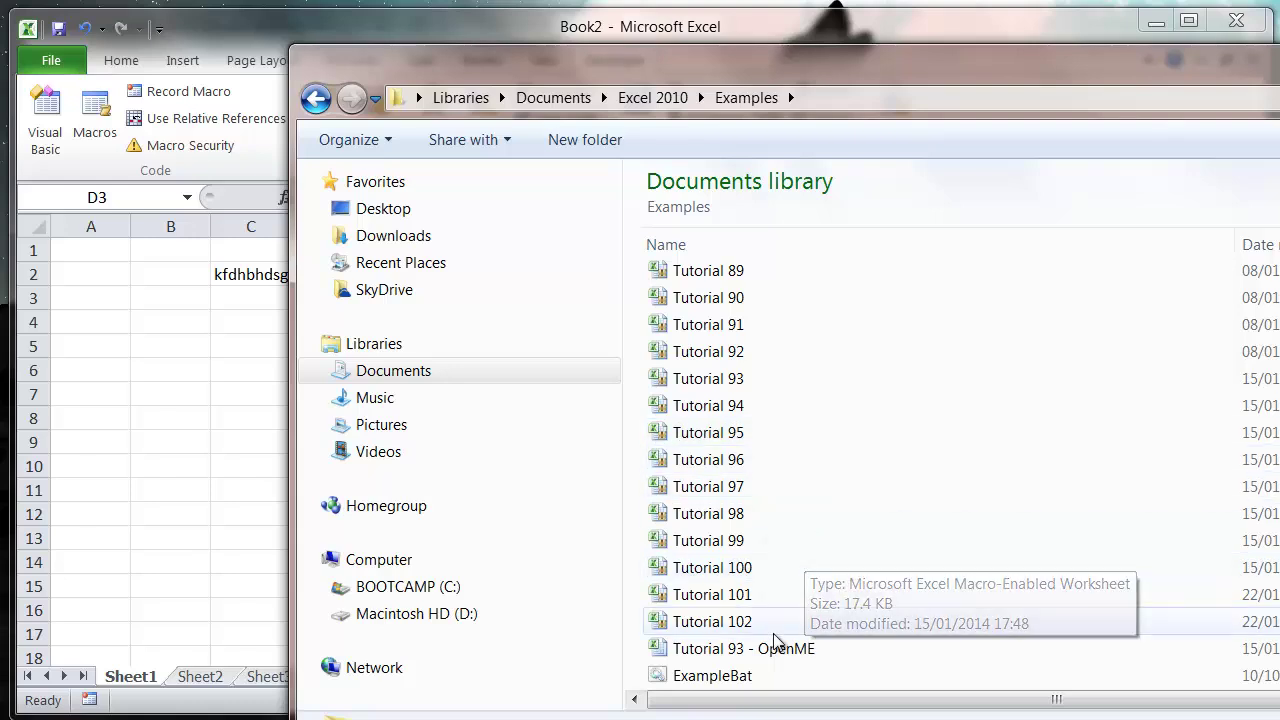
double_click(773, 621)
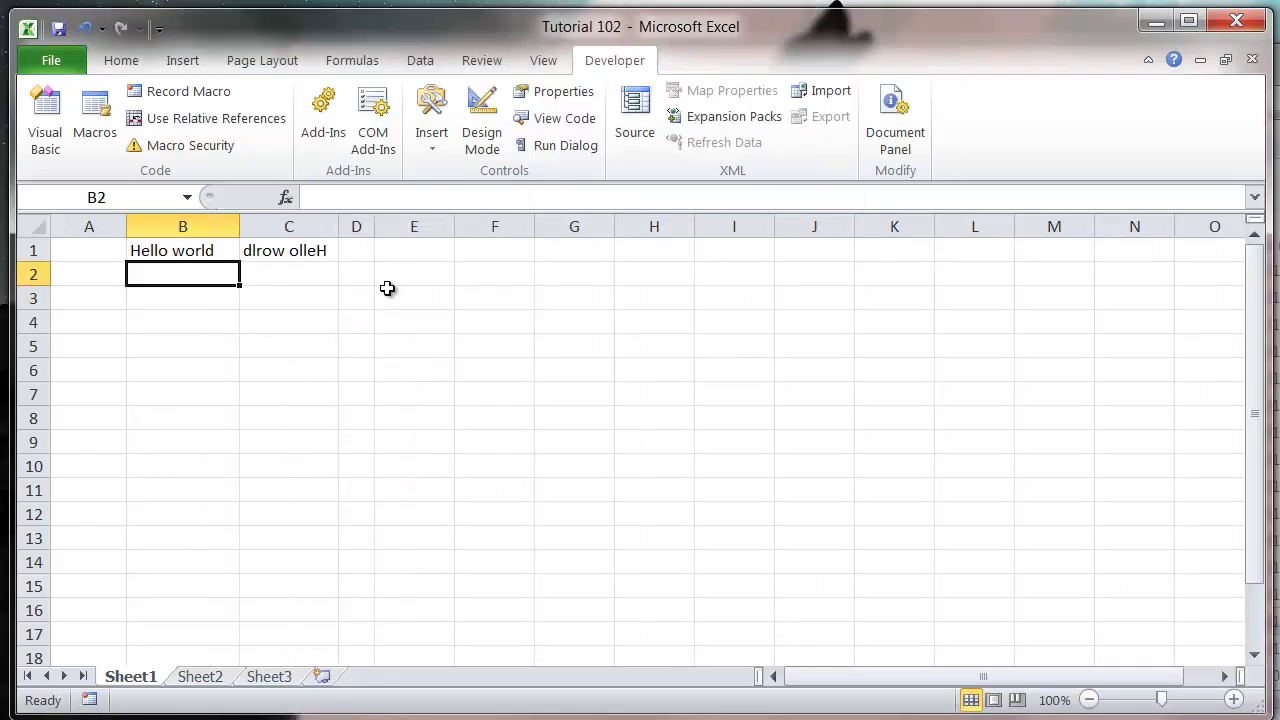
click(320, 293)
- Unlock the Tutorial 102.xlsm project with the project password, expand its Modules and Microsoft Excel Objects folders, and close the Visual Basic editor
click(45, 112)
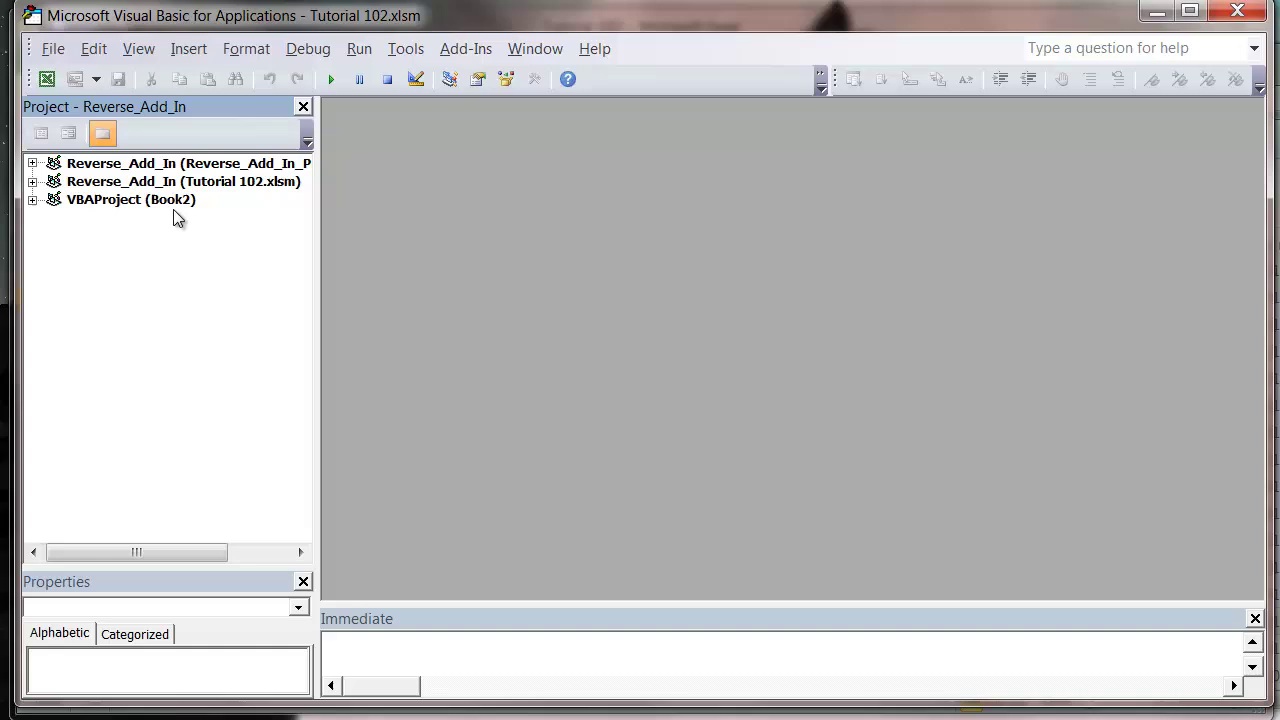
click(32, 181)
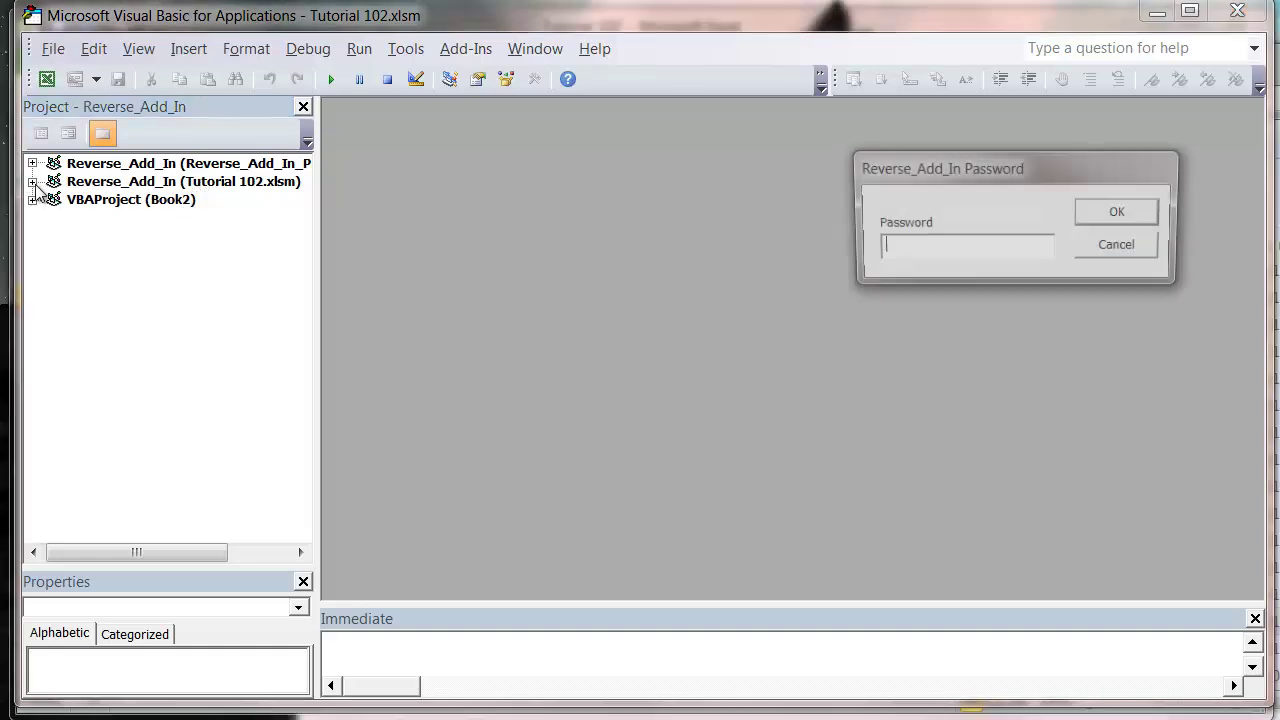
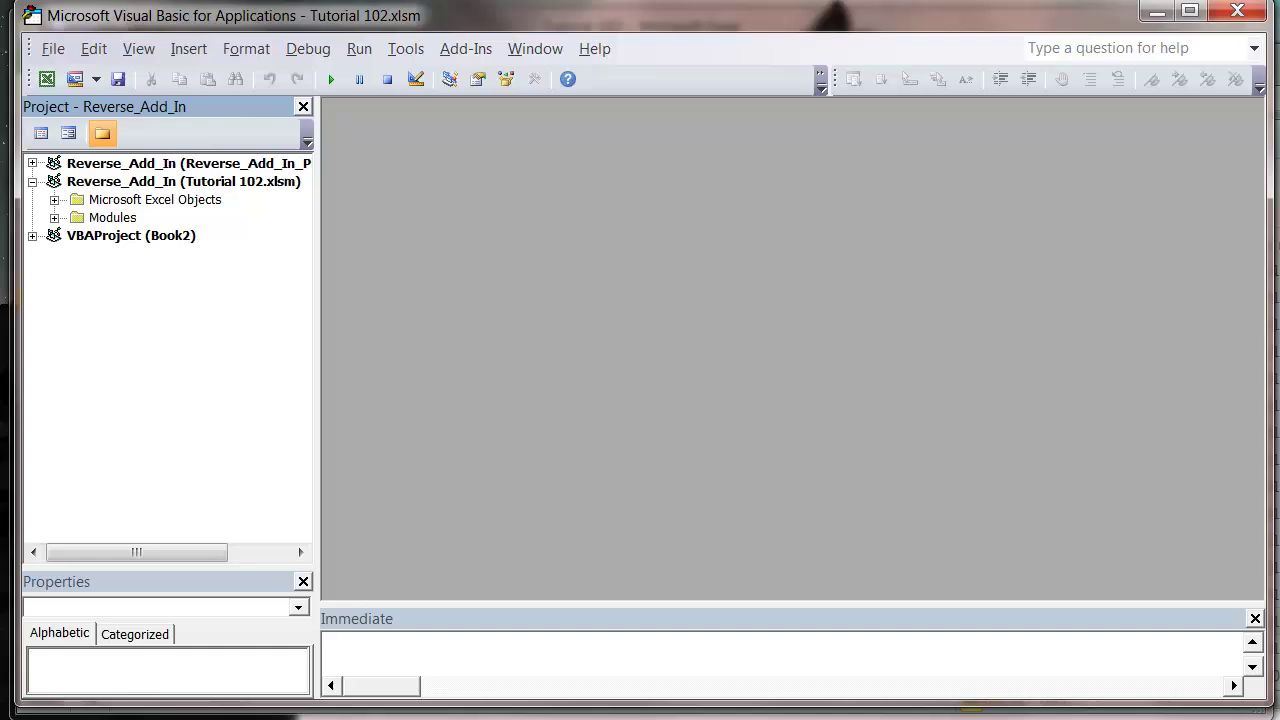
click(54, 218)
click(54, 200)
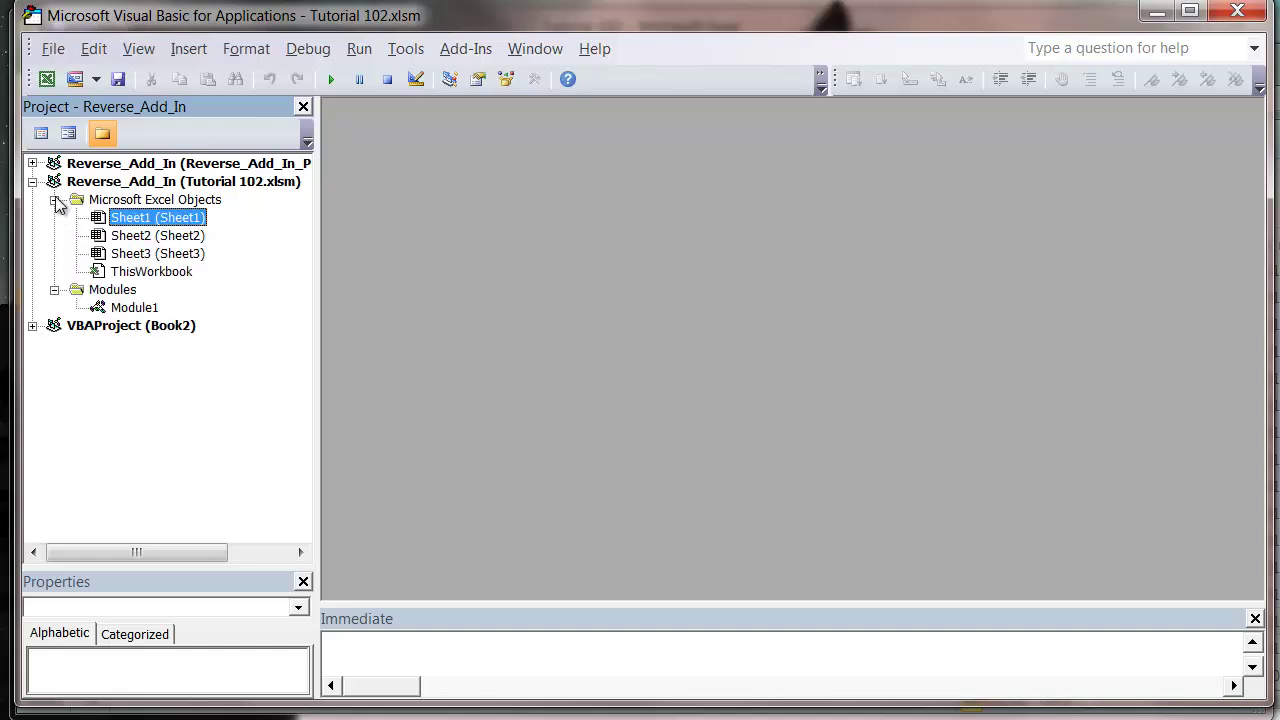
click(1238, 12)
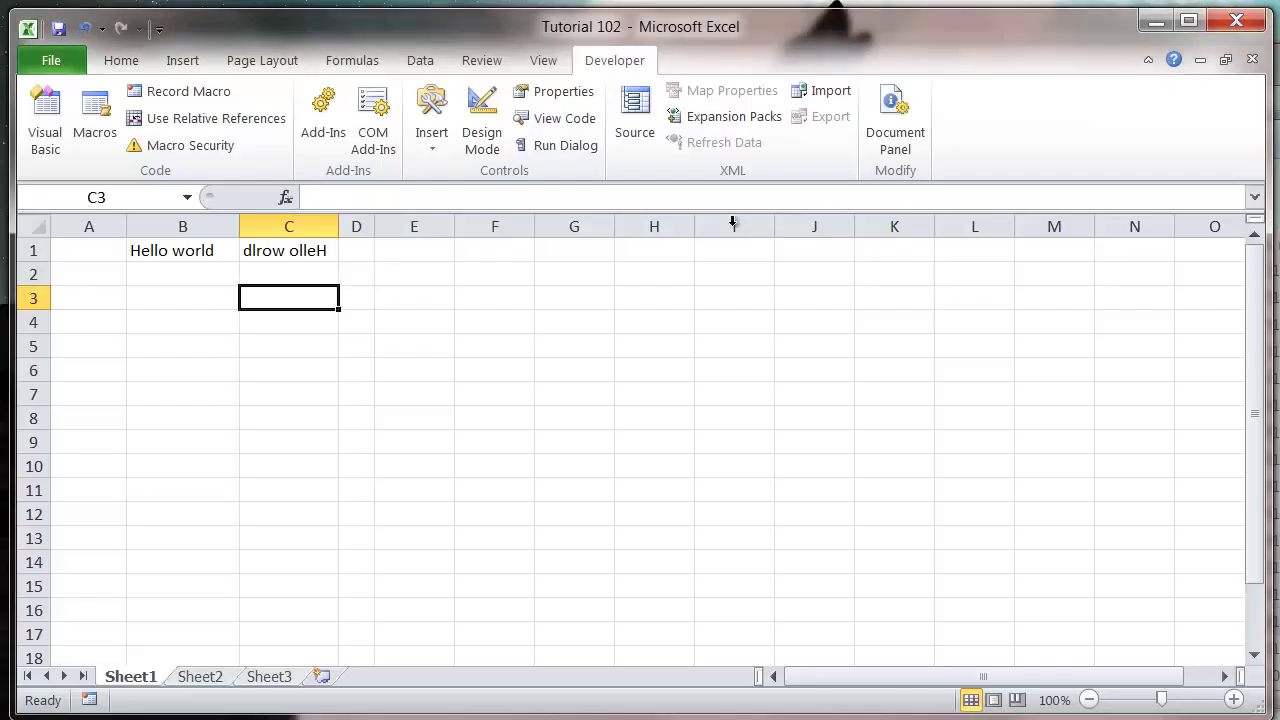
click(415, 300)
click(286, 290)
click(203, 295)
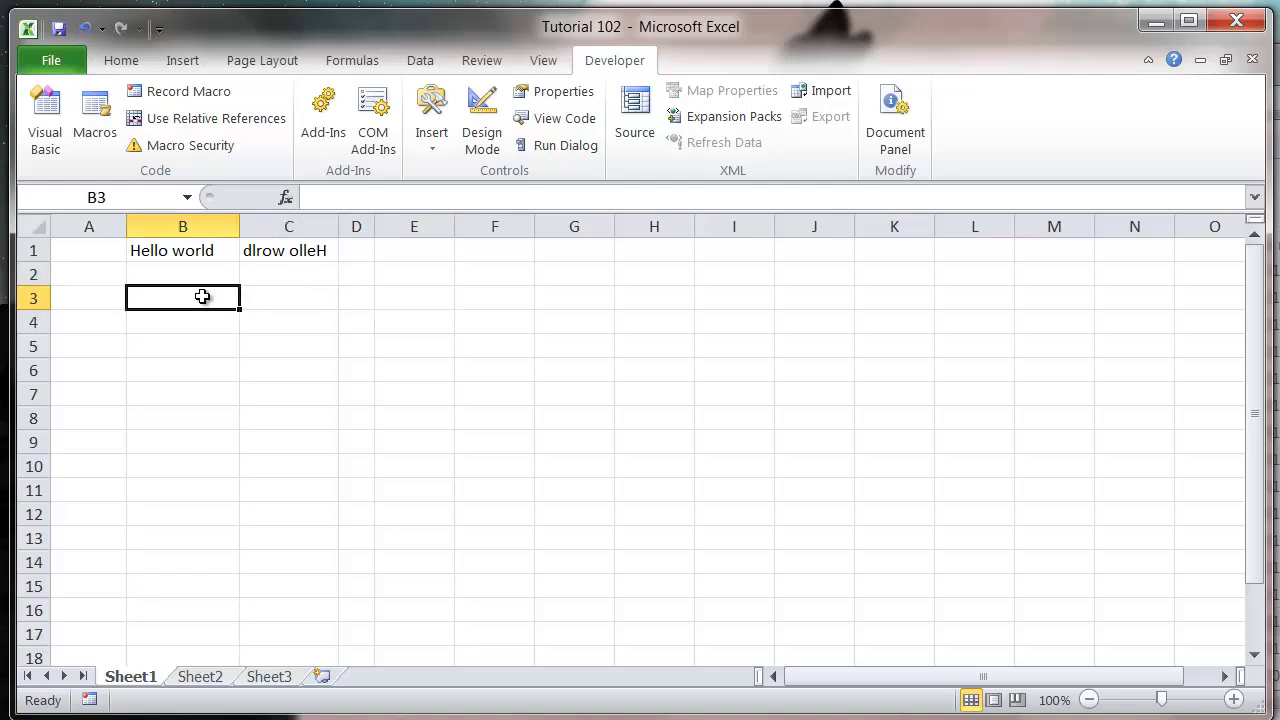
click(238, 274)
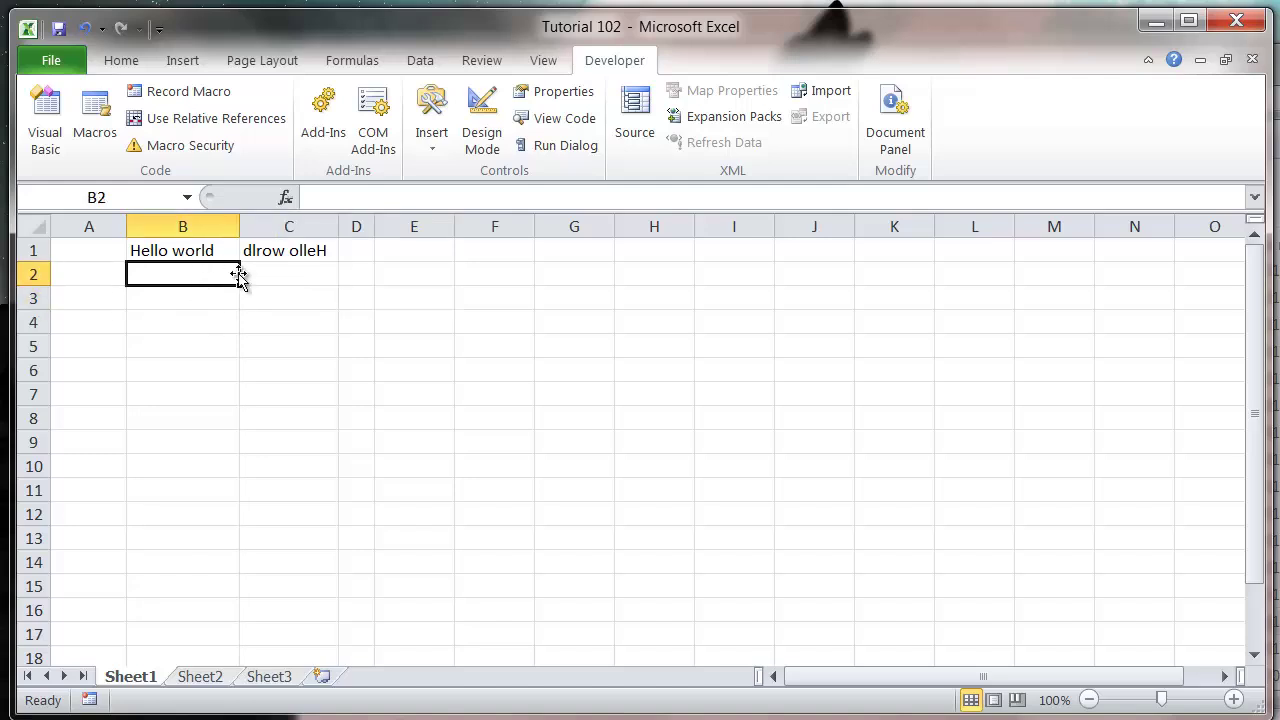